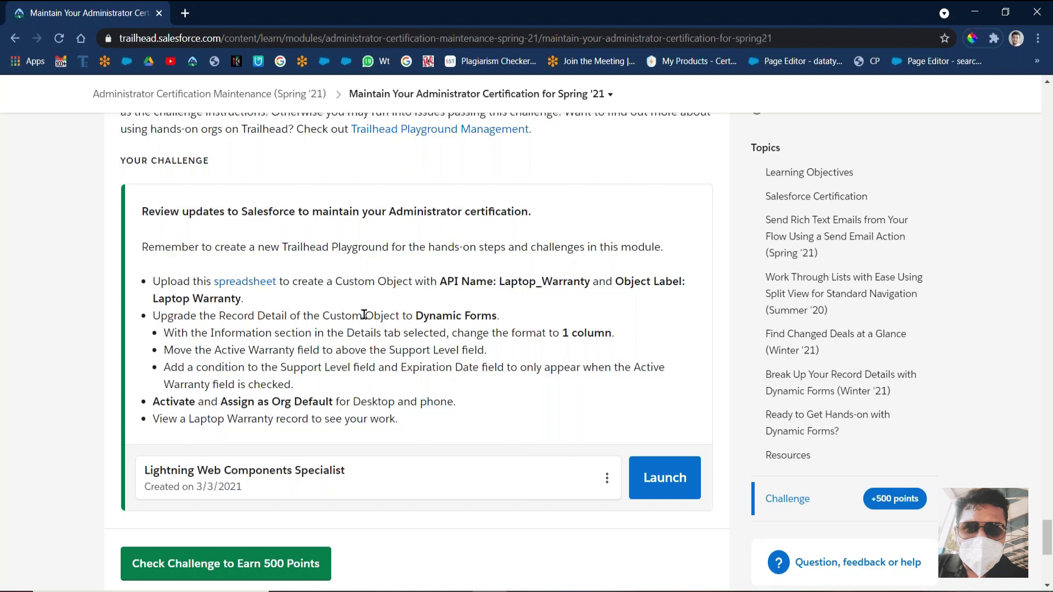
Highlight the new-playground reminder and select 'Administrator certification' to reuse as the name.
drag(257, 246, 401, 246)
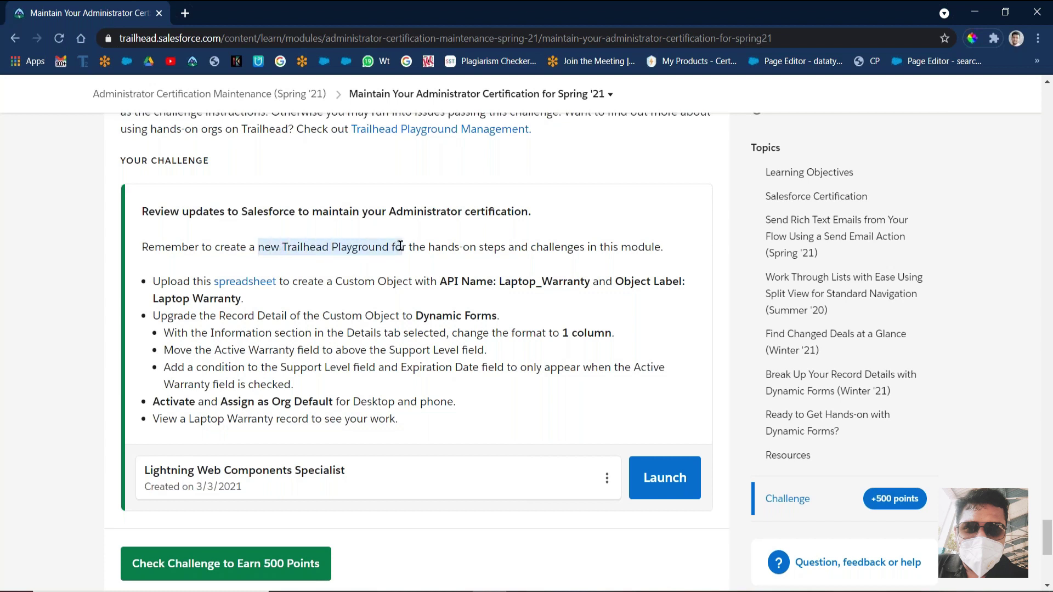
click(400, 246)
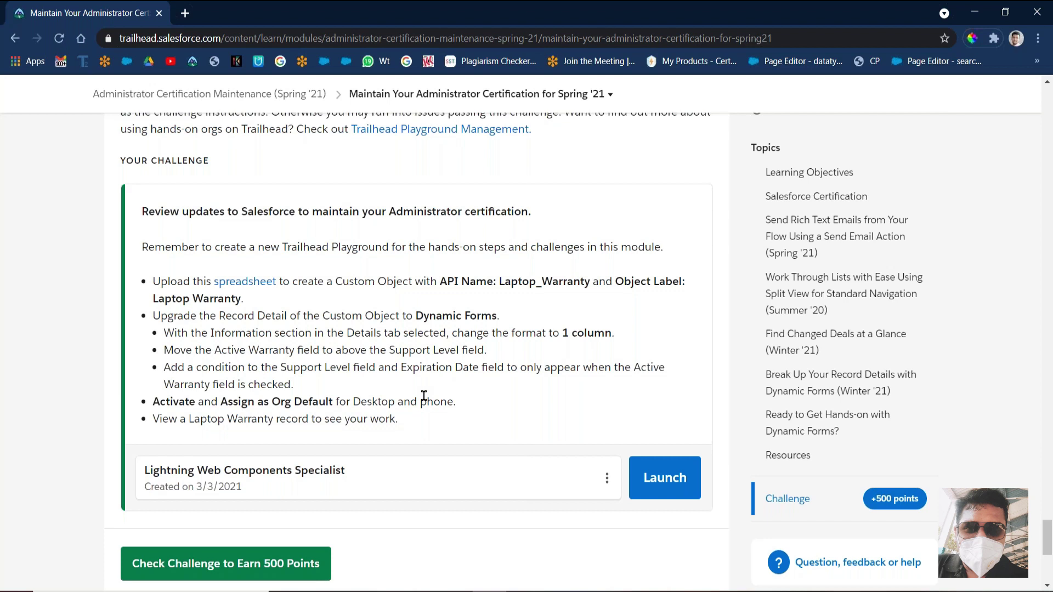
drag(389, 213, 528, 211)
key(ctrl+c)
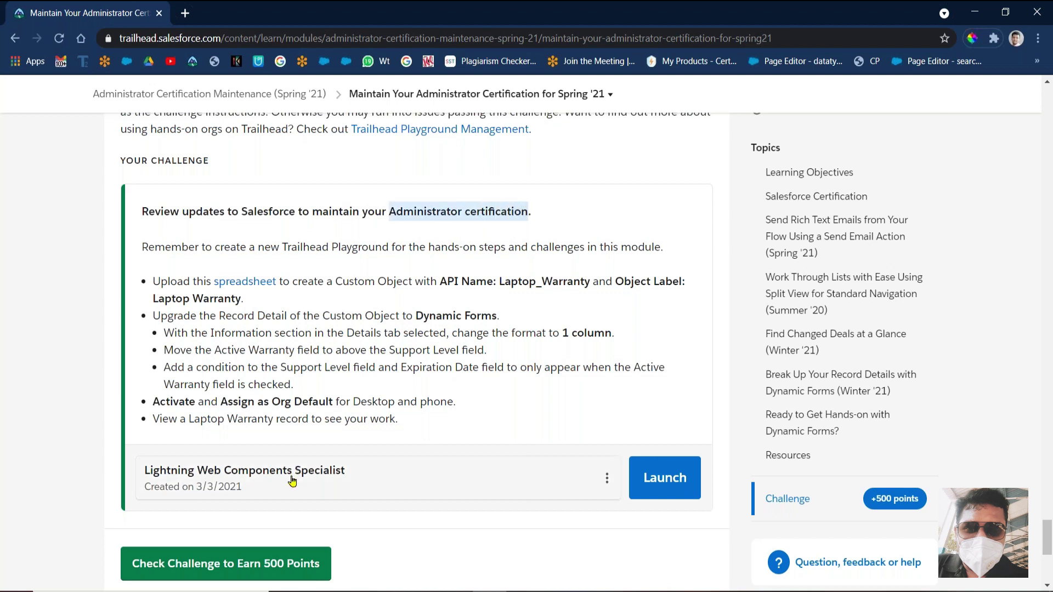
Create a new hands-on playground named 'Administrator certification' from the org list.
click(344, 478)
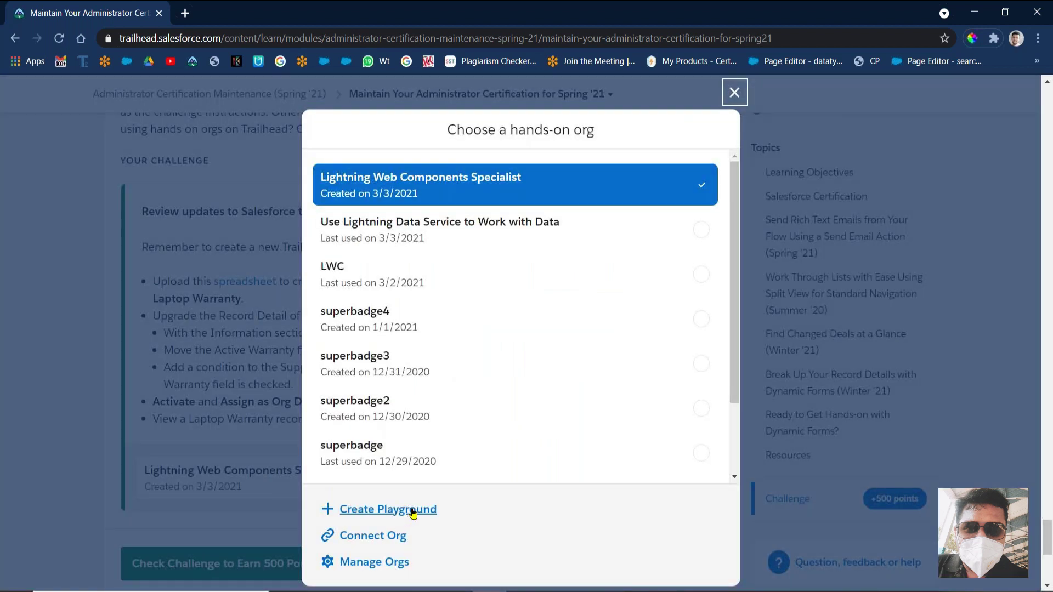
click(413, 513)
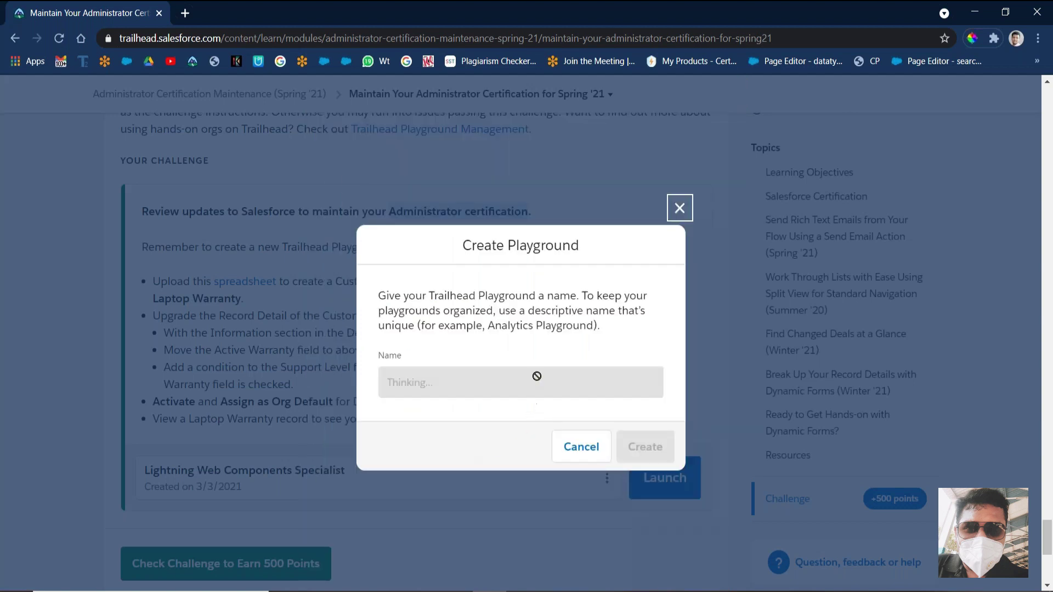
double_click(475, 382)
key(BackSpace)
key(BackSpace)
key(BackSpace)
key(BackSpace)
key(BackSpace)
key(BackSpace)
key(BackSpace)
key(BackSpace)
key(BackSpace)
key(BackSpace)
key(BackSpace)
key(BackSpace)
key(BackSpace)
key(BackSpace)
key(BackSpace)
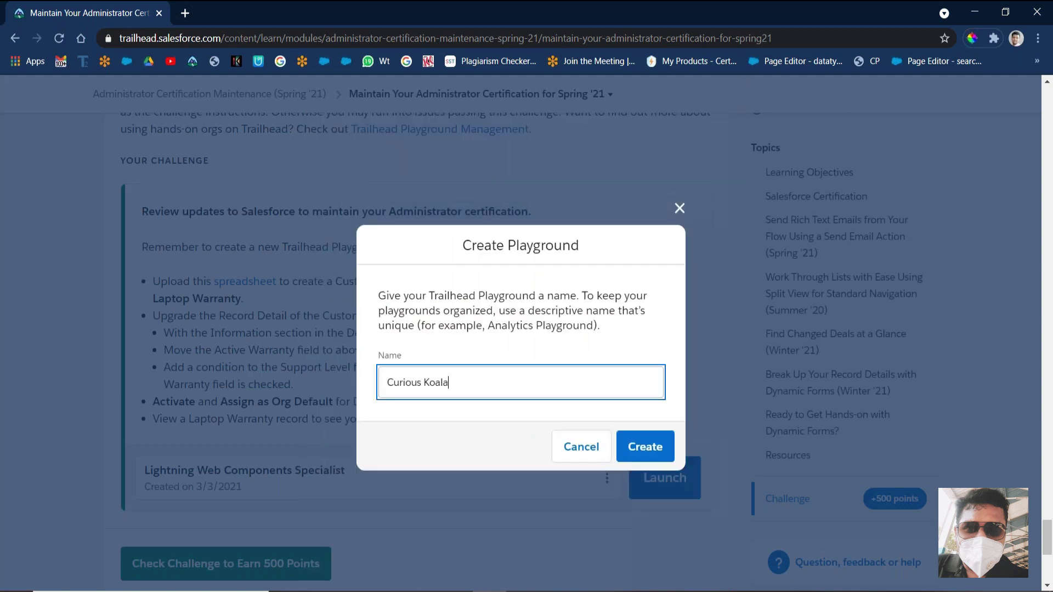
key(ctrl+v)
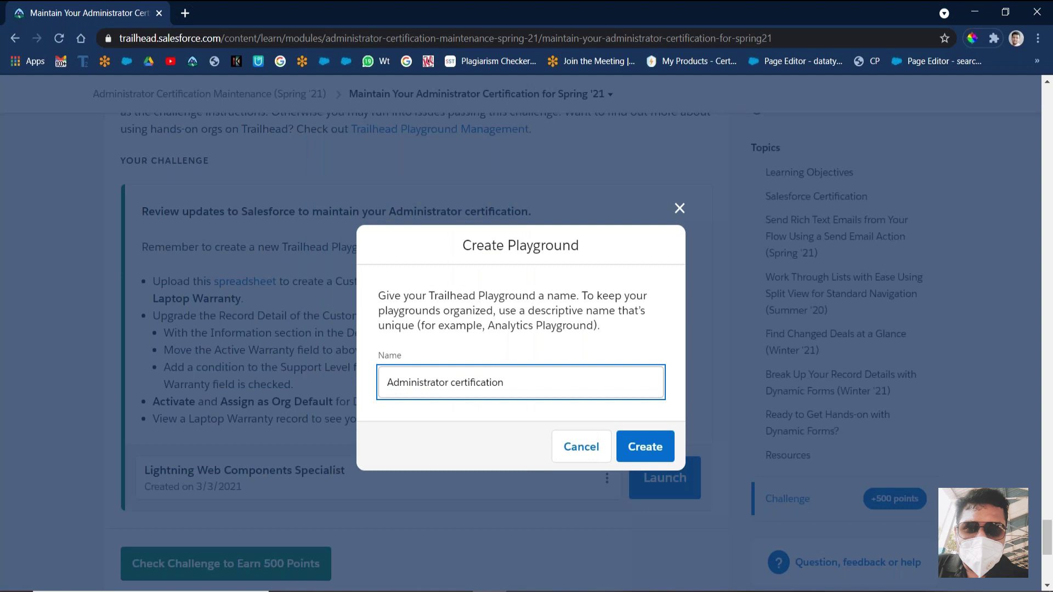
click(645, 446)
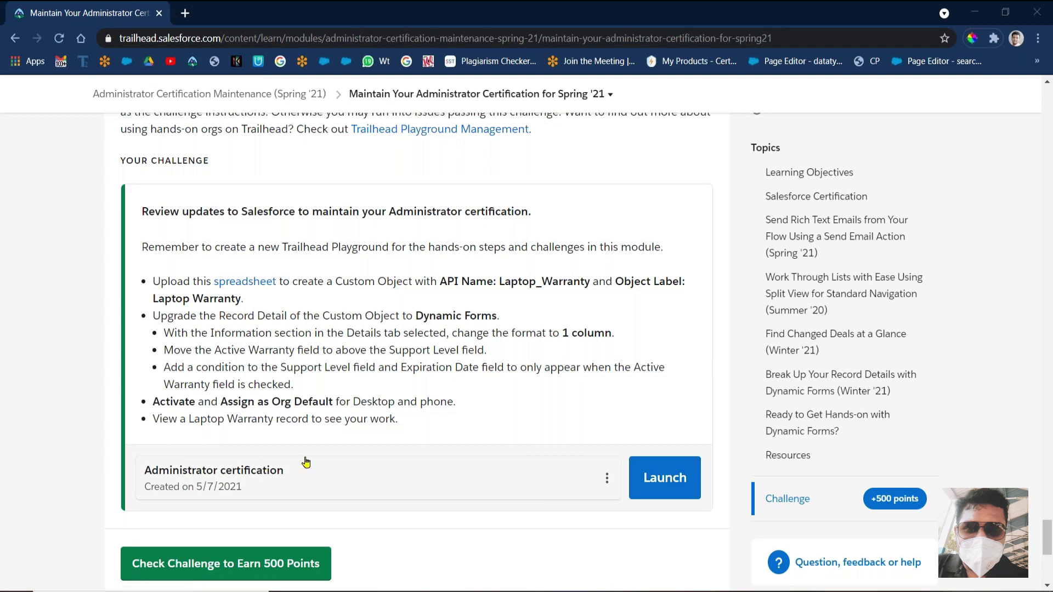
Launch the playground, dismiss the Go Mobile panel, and go to Get Your Login Credentials.
click(639, 478)
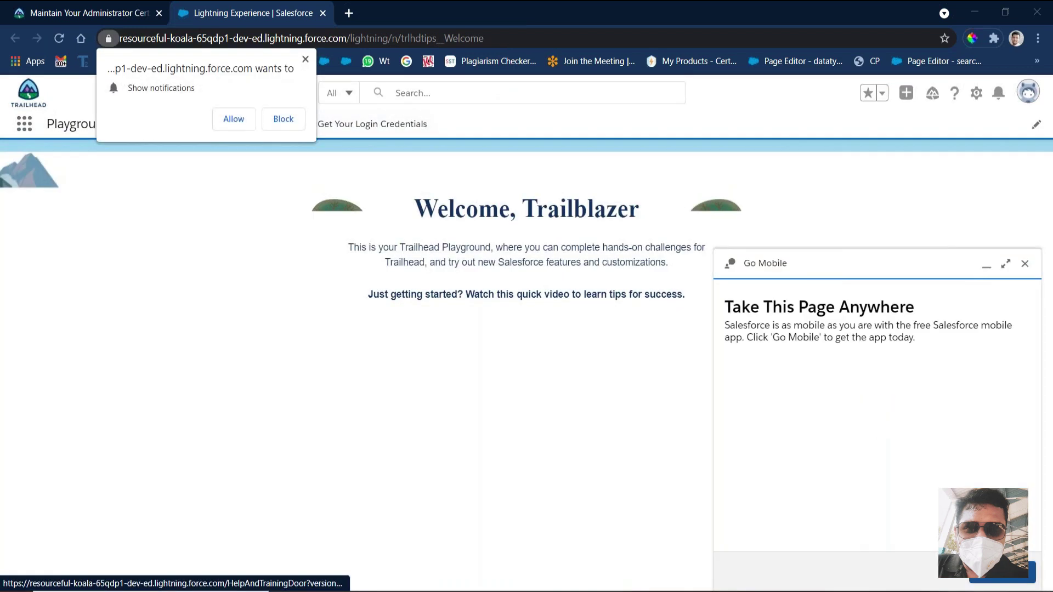
click(1025, 264)
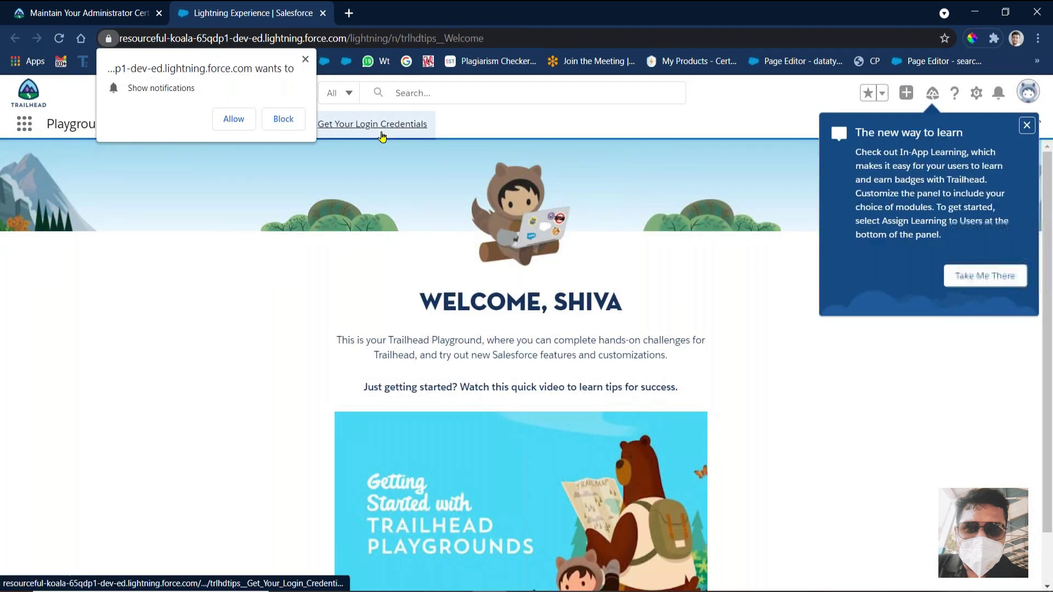
click(382, 137)
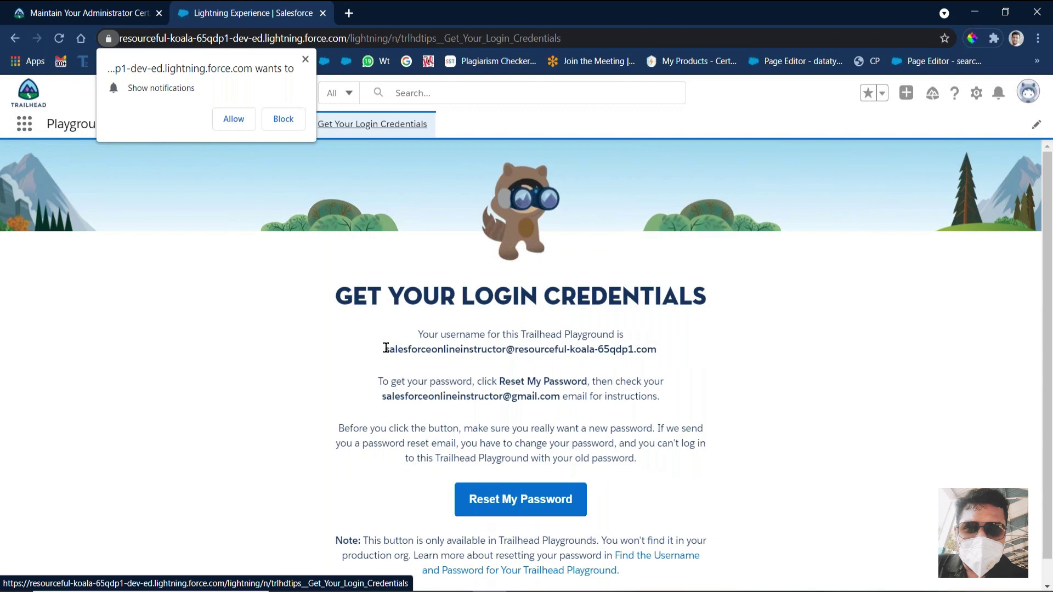
Copy the playground username onto PowerPoint slide 1, then return to the credentials page.
drag(386, 349, 660, 351)
key(ctrl+c)
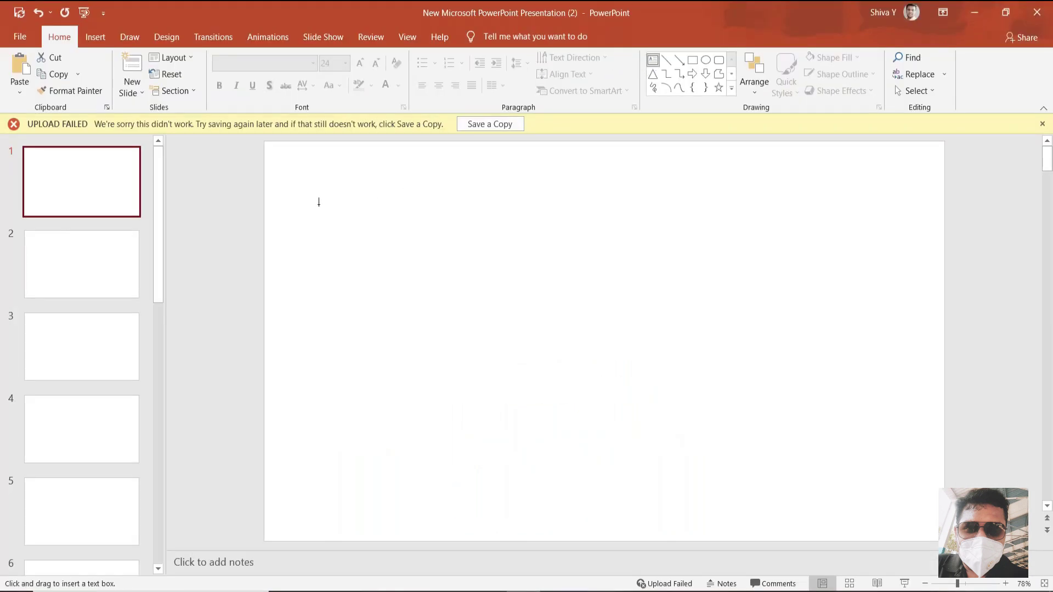
click(318, 202)
key(ctrl+v)
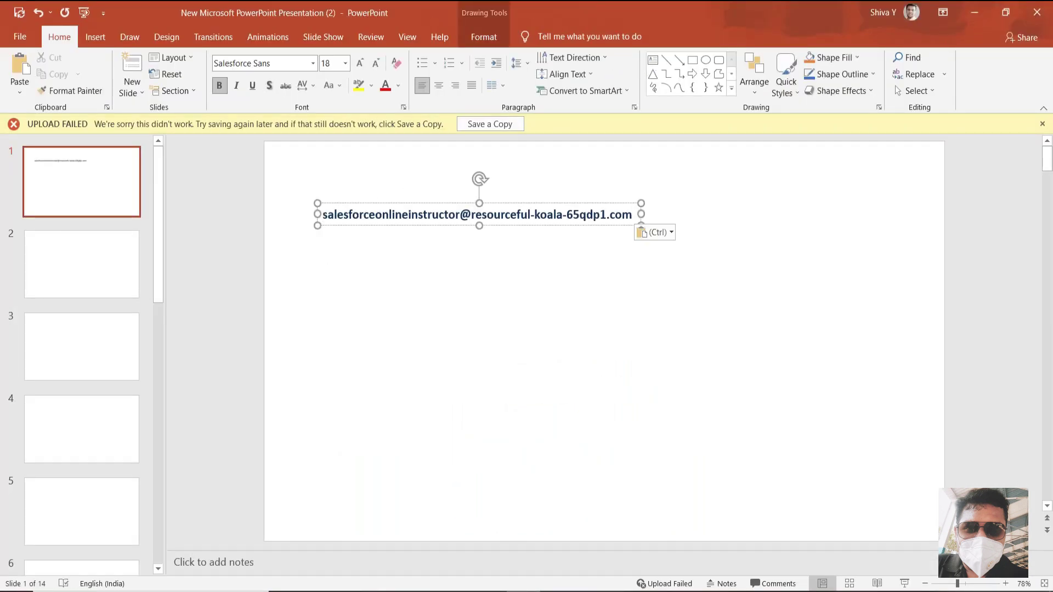
key(Return)
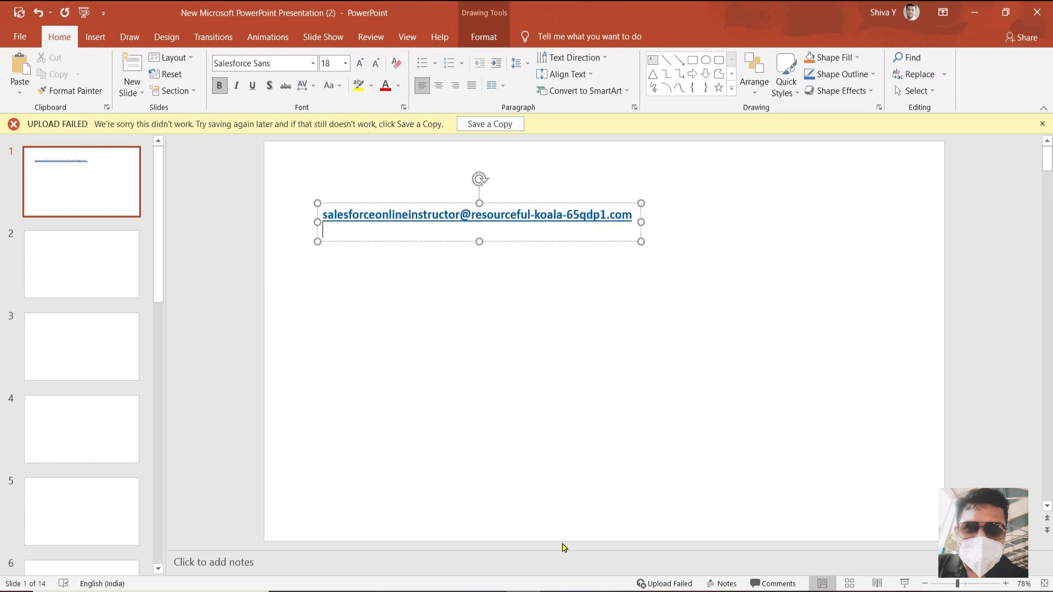
key(alt+Tab)
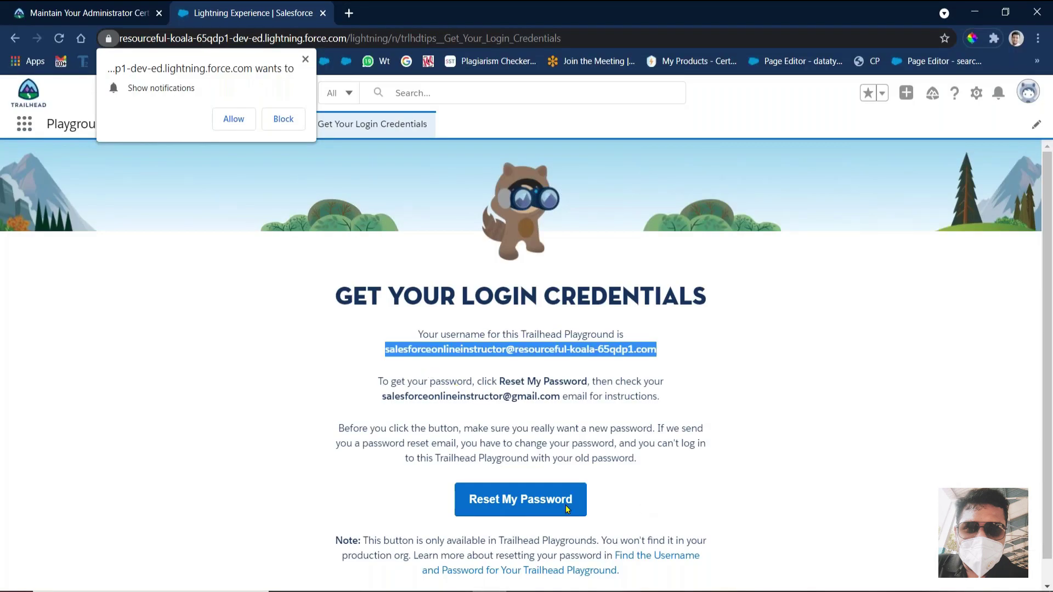
Request and confirm a password reset for the playground user.
click(521, 503)
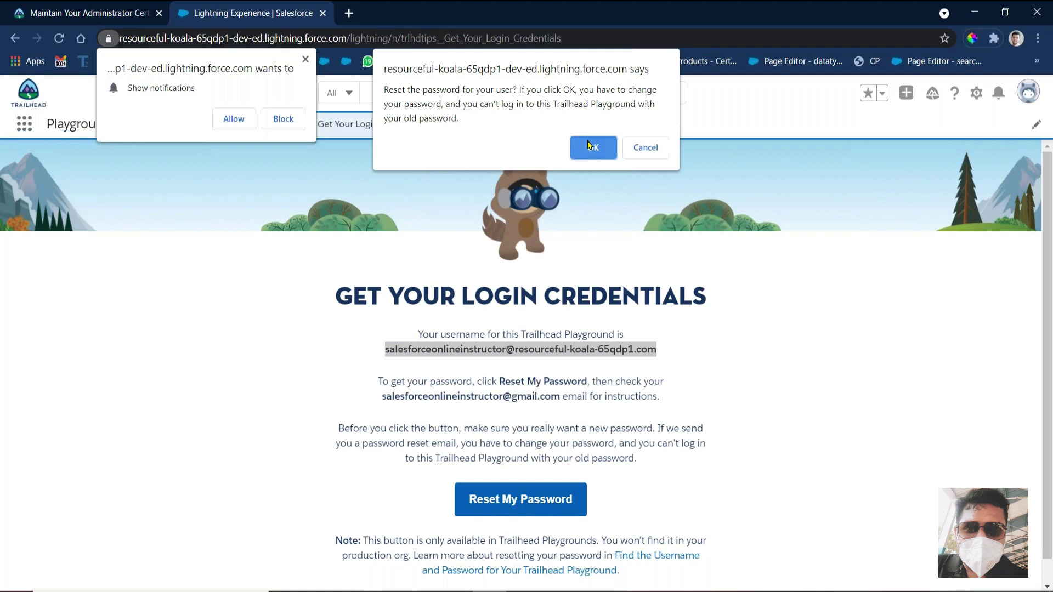
click(590, 145)
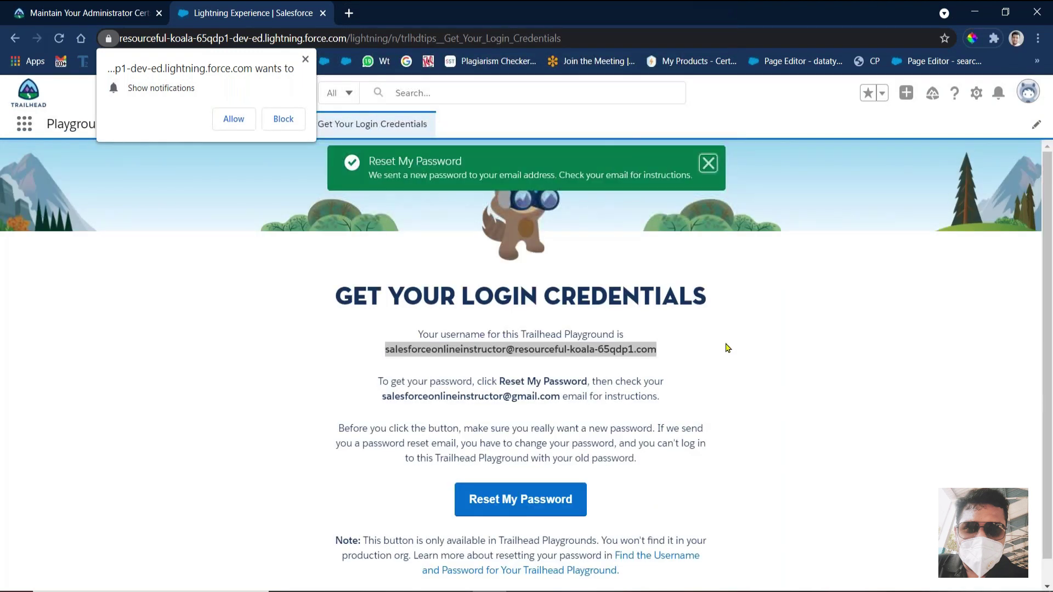
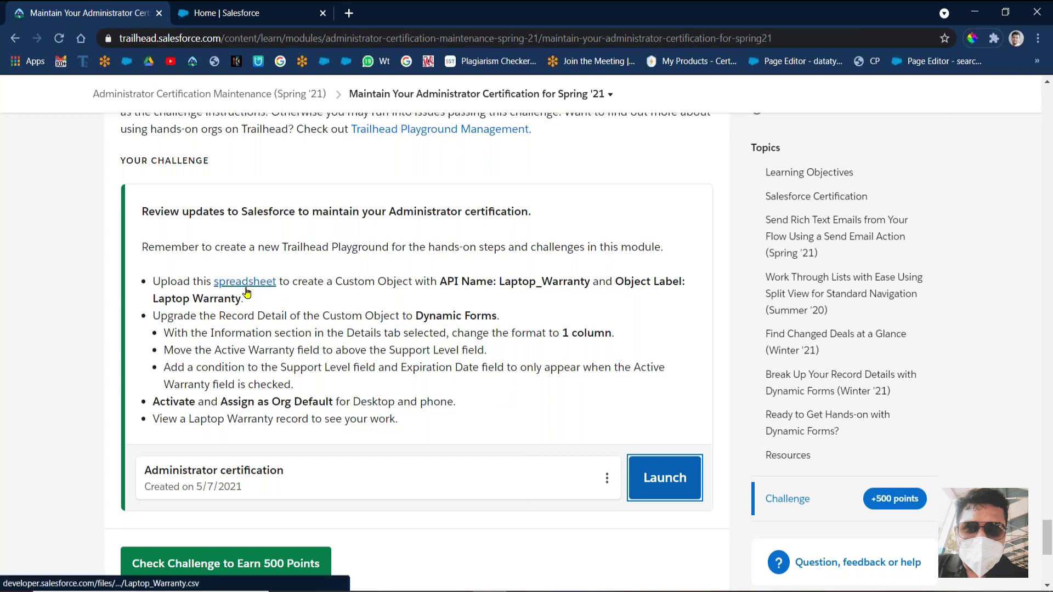
Download the challenge's Laptop_Warranty spreadsheet, then go to the Salesforce Setup home.
click(245, 282)
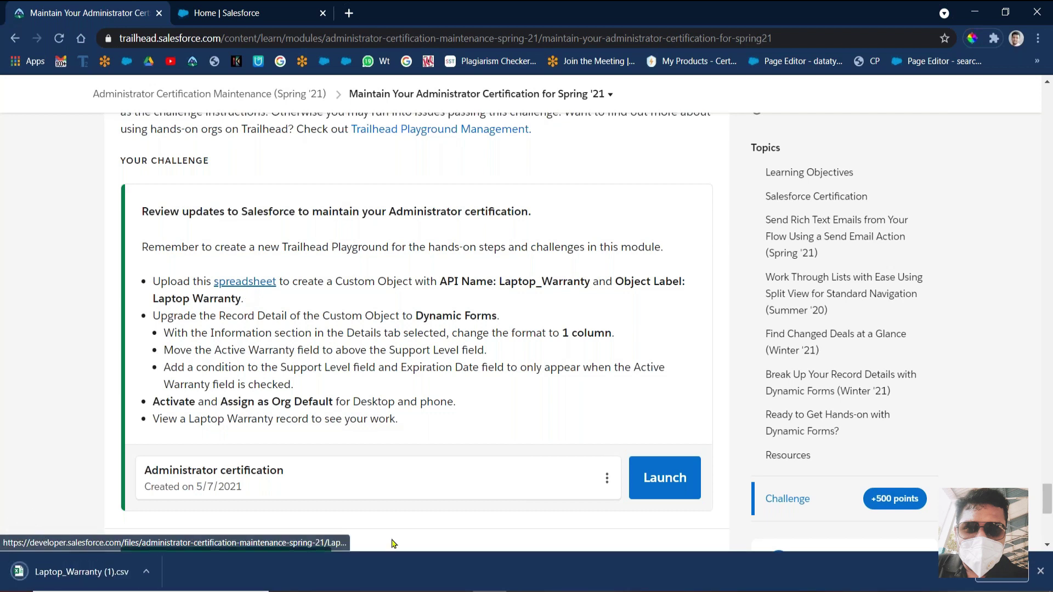
click(1040, 571)
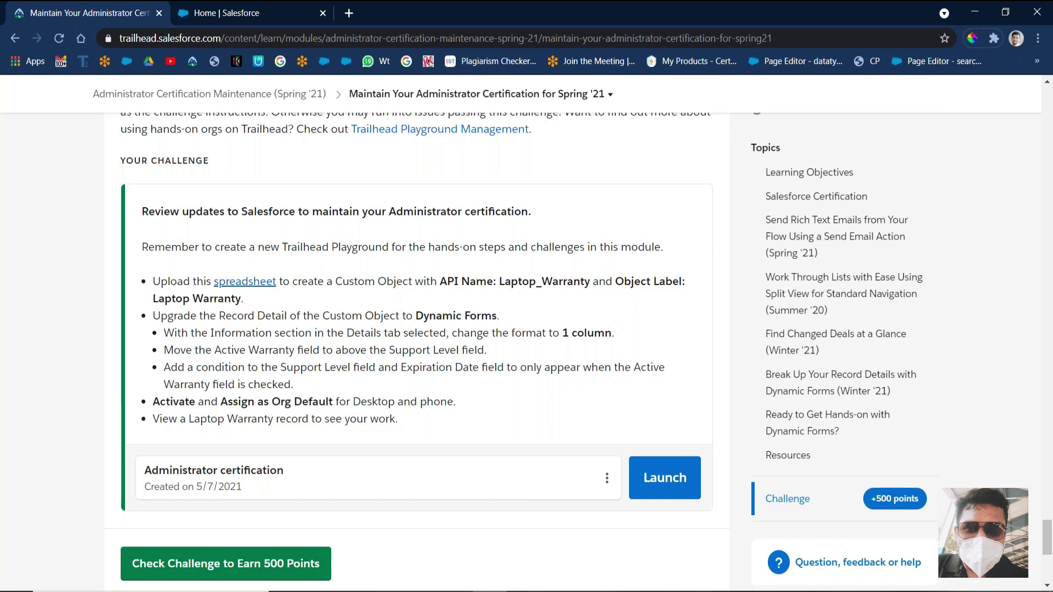
click(222, 11)
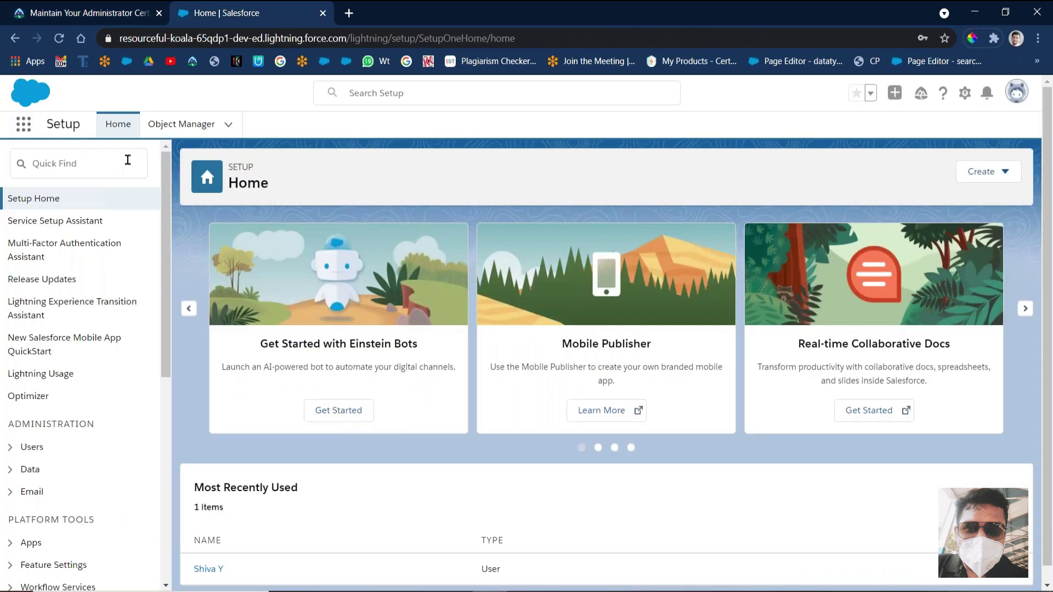
Open Object Manager by searching 'object manager' in Setup Quick Find.
click(62, 160)
text(ob)
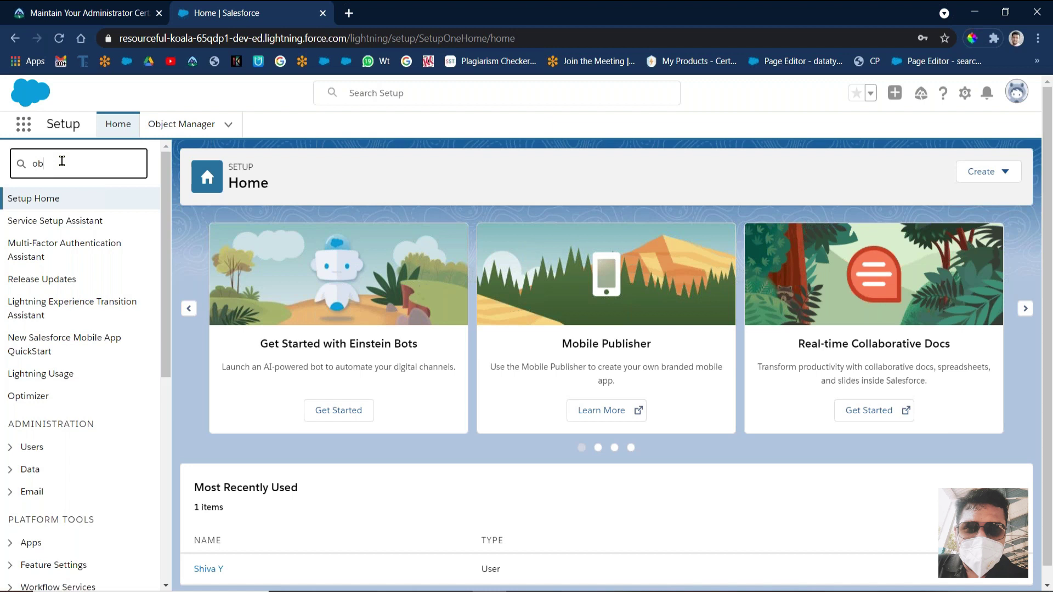
text(ject manager)
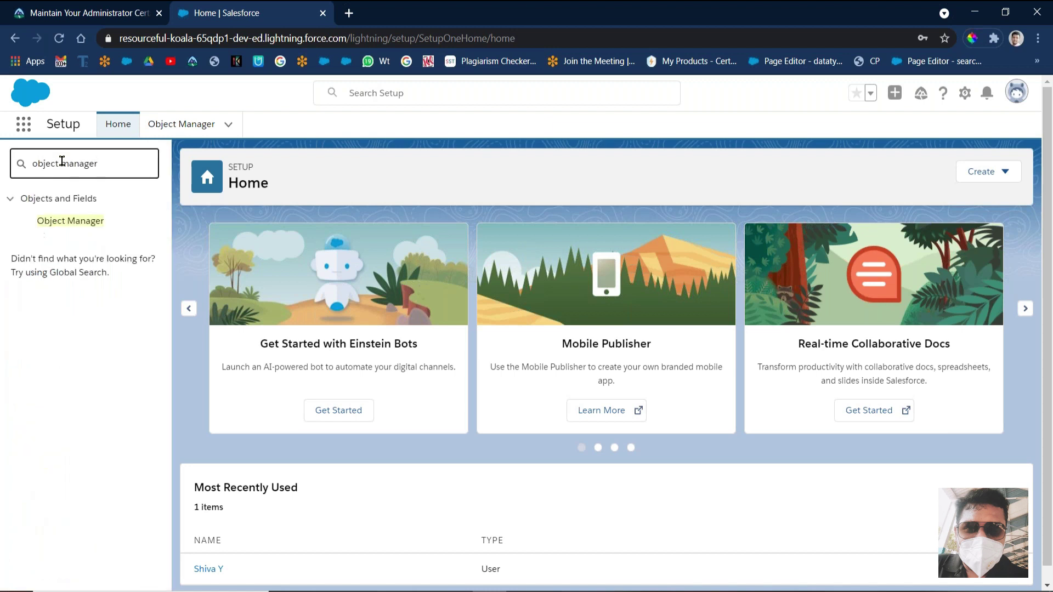
click(60, 221)
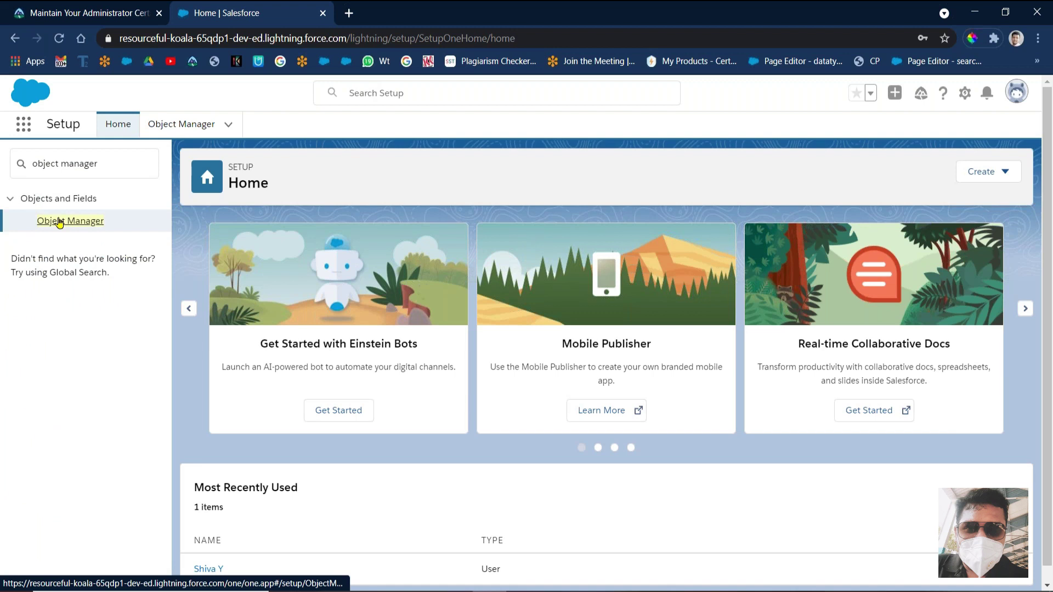
click(60, 221)
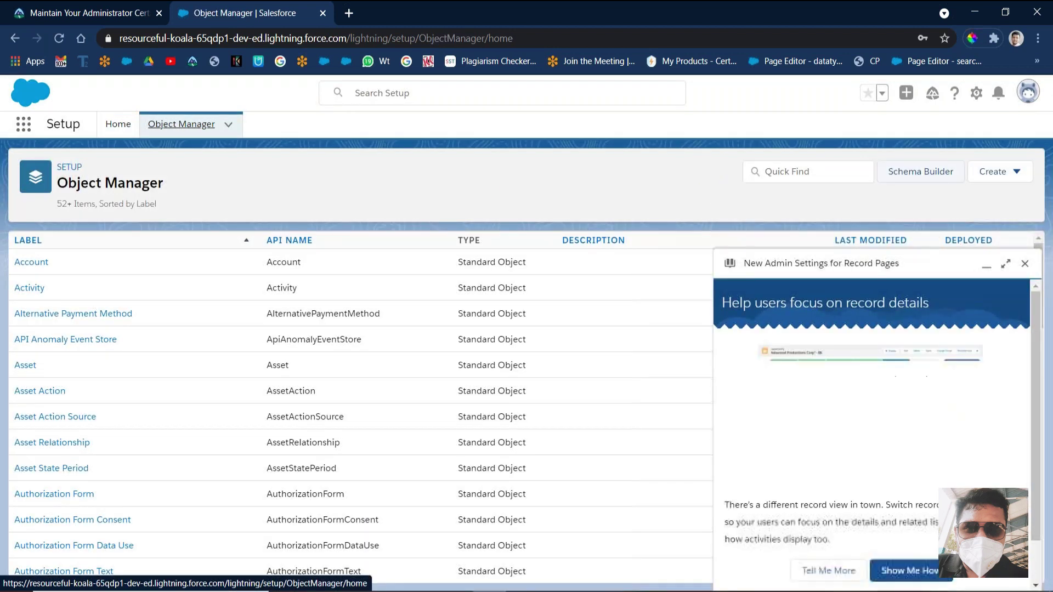
Choose Create > Custom Object from Spreadsheet in Object Manager.
click(1024, 266)
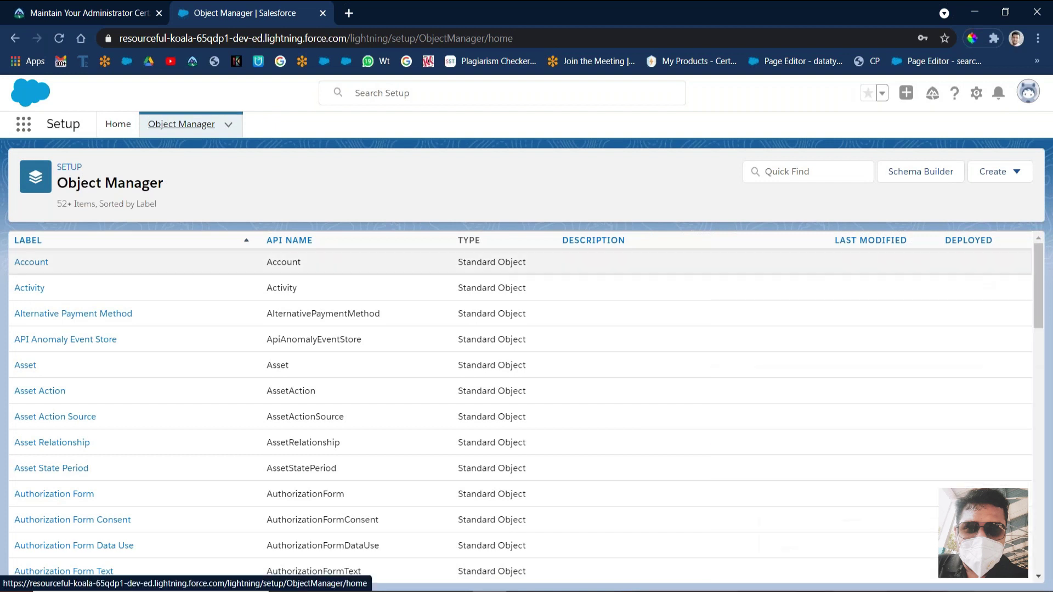
click(1021, 178)
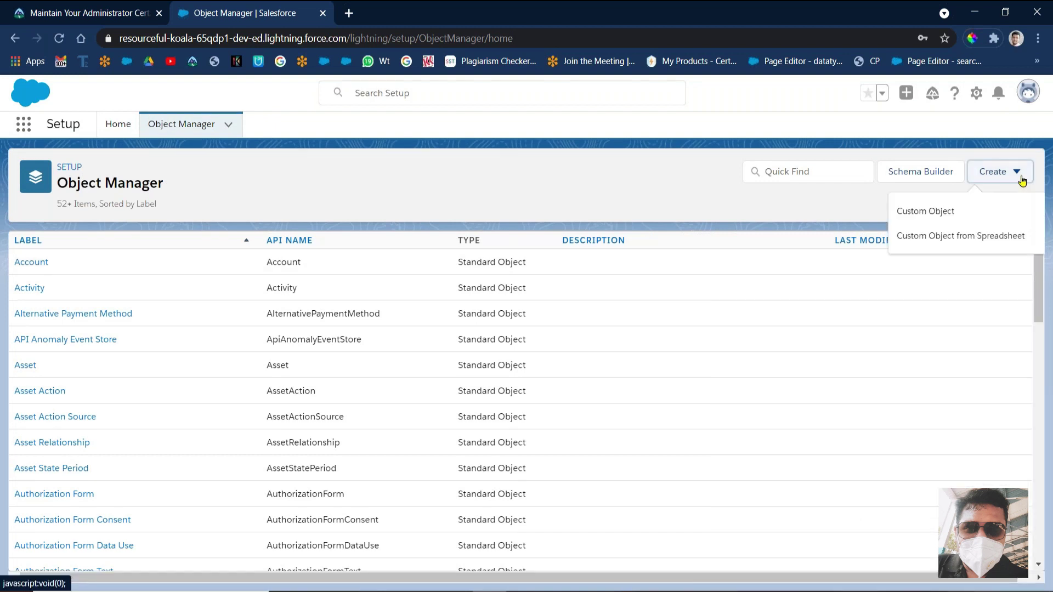
click(981, 236)
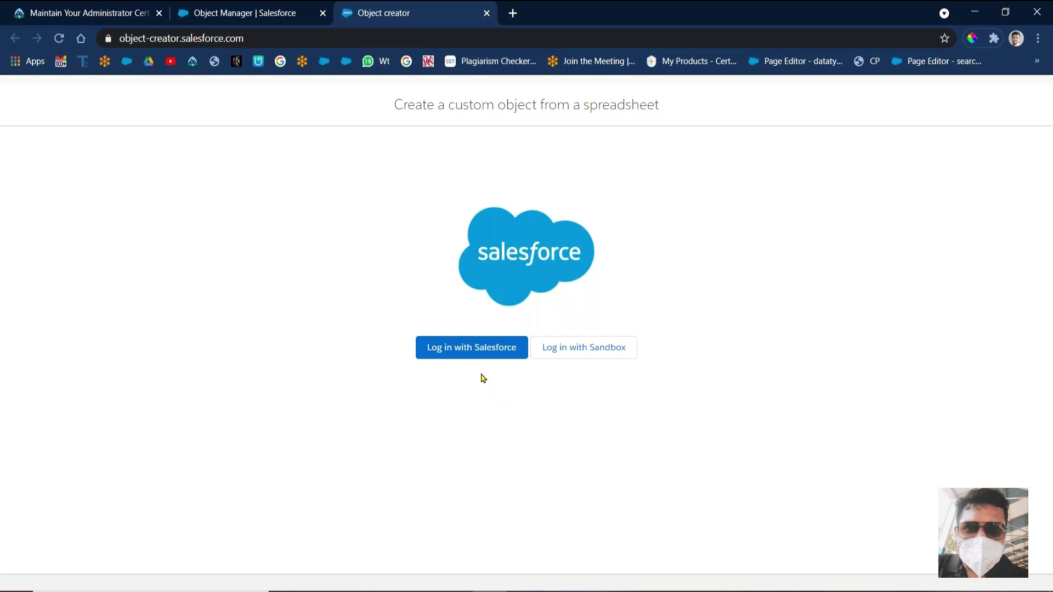
Begin a Salesforce login with a different username, clearing the prefilled username.
click(466, 347)
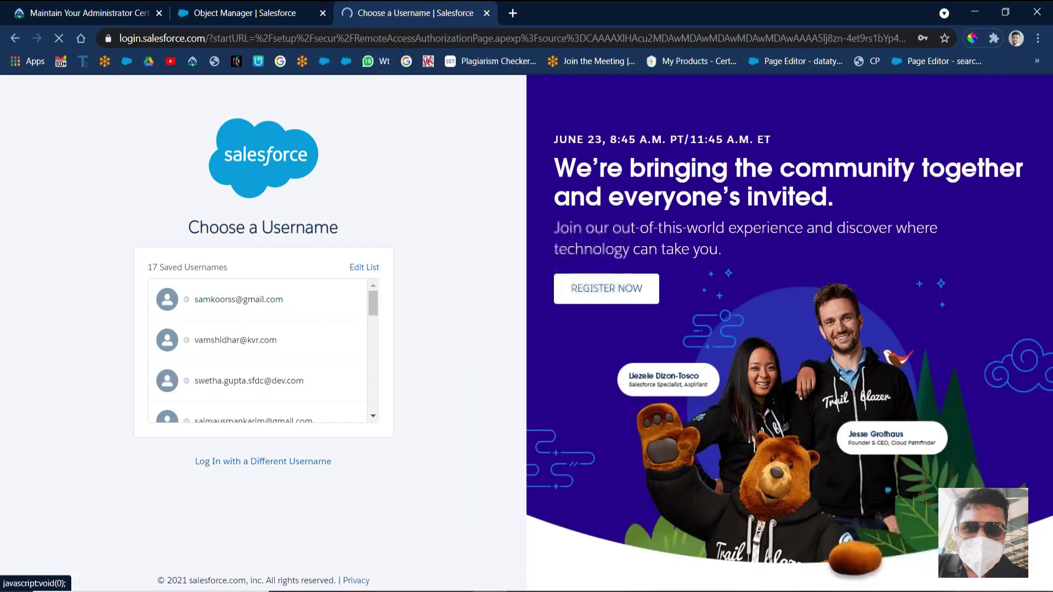
click(247, 461)
key(BackSpace)
key(BackSpace)
key(BackSpace)
key(BackSpace)
key(BackSpace)
key(BackSpace)
key(BackSpace)
key(BackSpace)
key(BackSpace)
key(BackSpace)
key(BackSpace)
key(BackSpace)
key(BackSpace)
key(BackSpace)
key(BackSpace)
key(BackSpace)
key(BackSpace)
key(BackSpace)
key(BackSpace)
key(BackSpace)
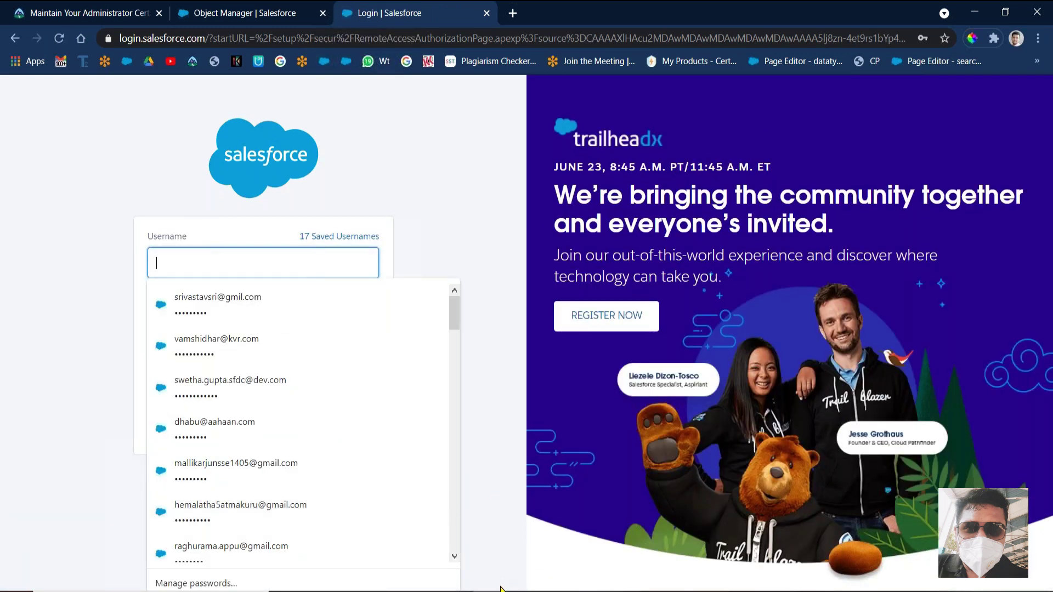
key(alt+Tab)
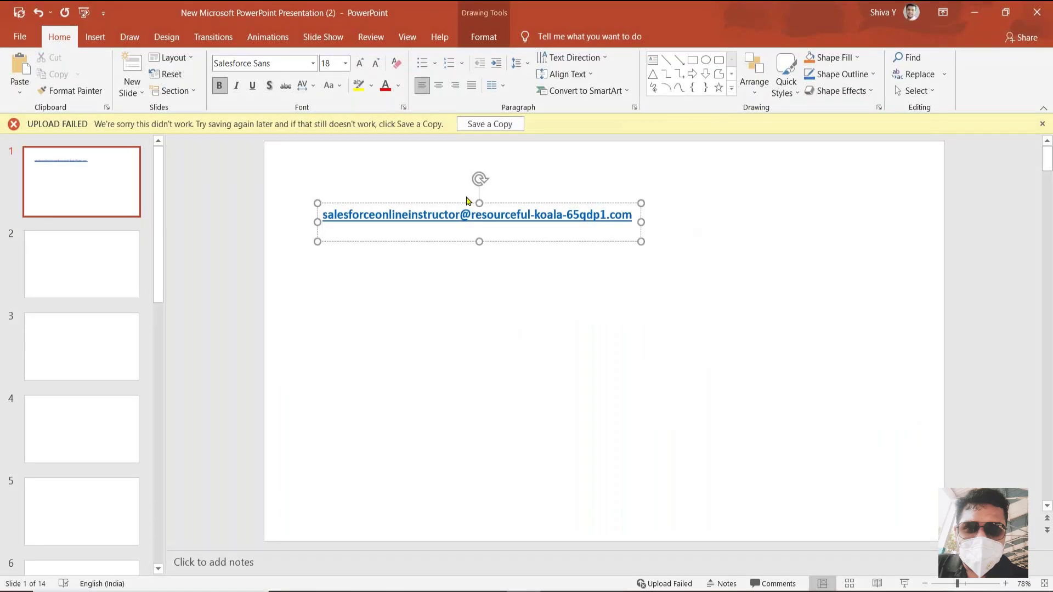
Copy the org's username from the PowerPoint slide into the Salesforce login form.
double_click(444, 212)
click(444, 212)
double_click(445, 211)
click(445, 211)
key(ctrl+a)
key(ctrl+c)
key(alt+Tab)
key(ctrl+v)
Replace the autofilled password with the account password.
click(285, 321)
key(BackSpace)
key(BackSpace)
key(BackSpace)
key(BackSpace)
key(BackSpace)
key(BackSpace)
key(BackSpace)
key(BackSpace)
key(BackSpace)
text(••••••••)
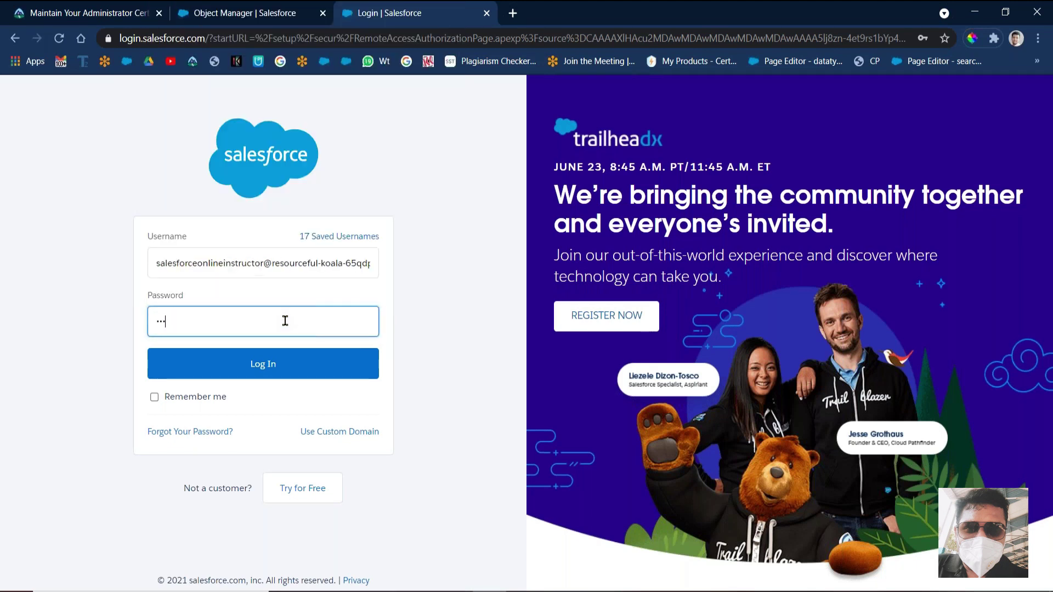
text(••)
Log in to the playground org, re-entering the password, and allow Lightning Object Creator access.
click(263, 367)
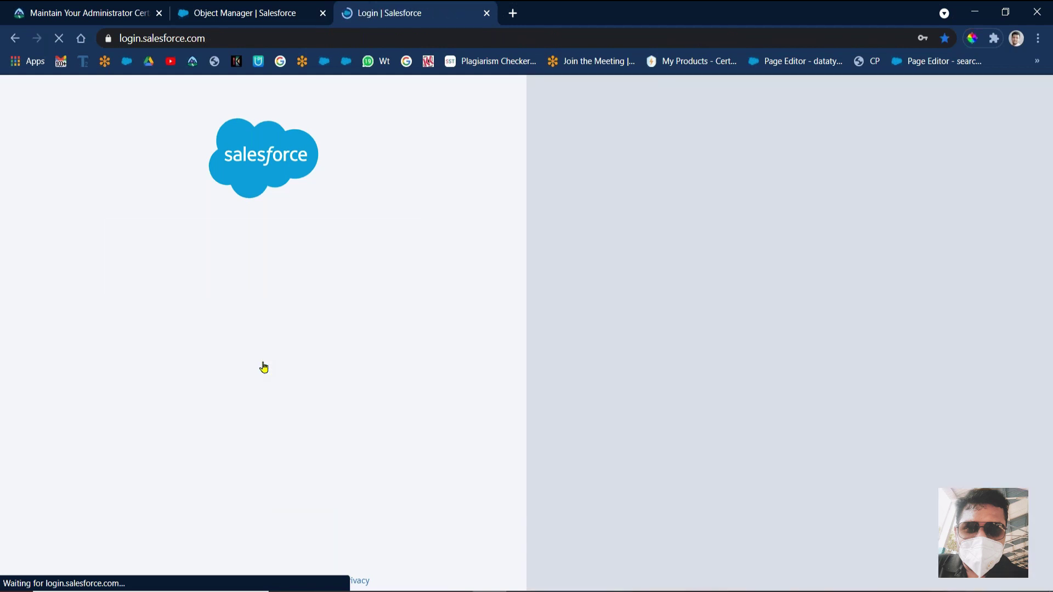
text(••••••••••)
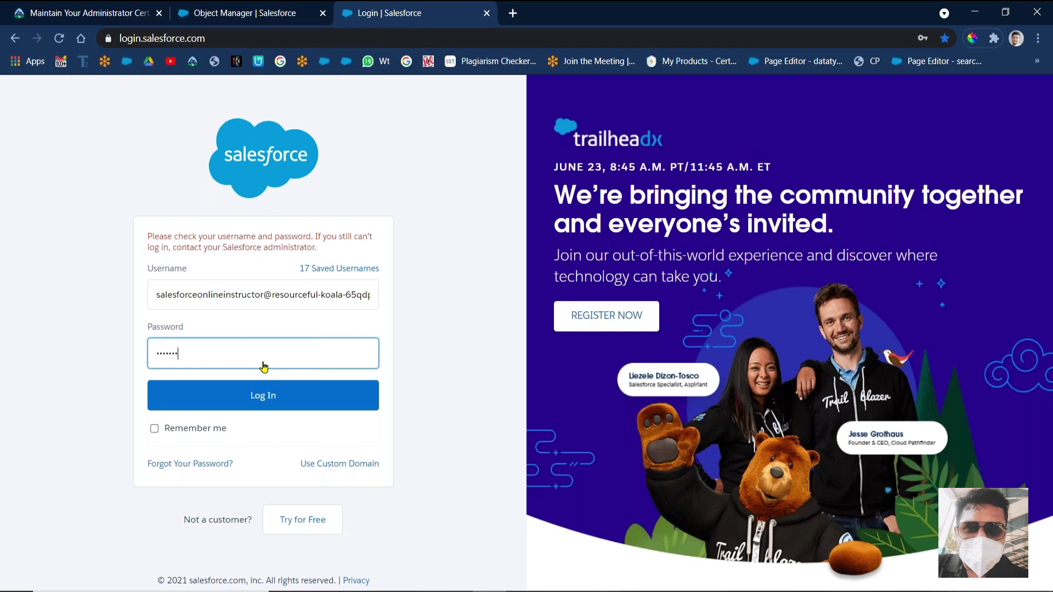
click(258, 398)
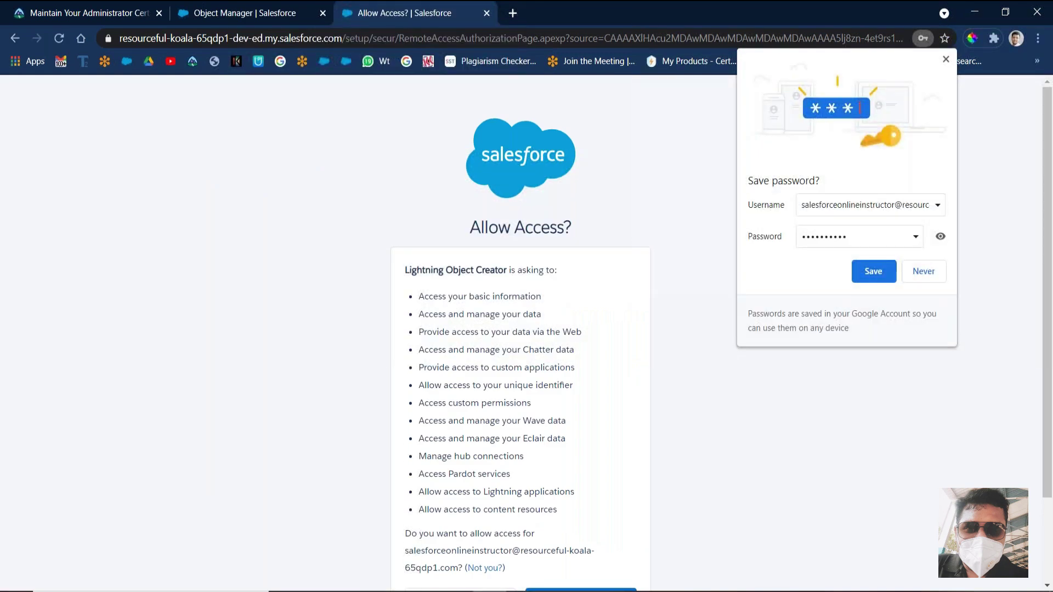
click(875, 277)
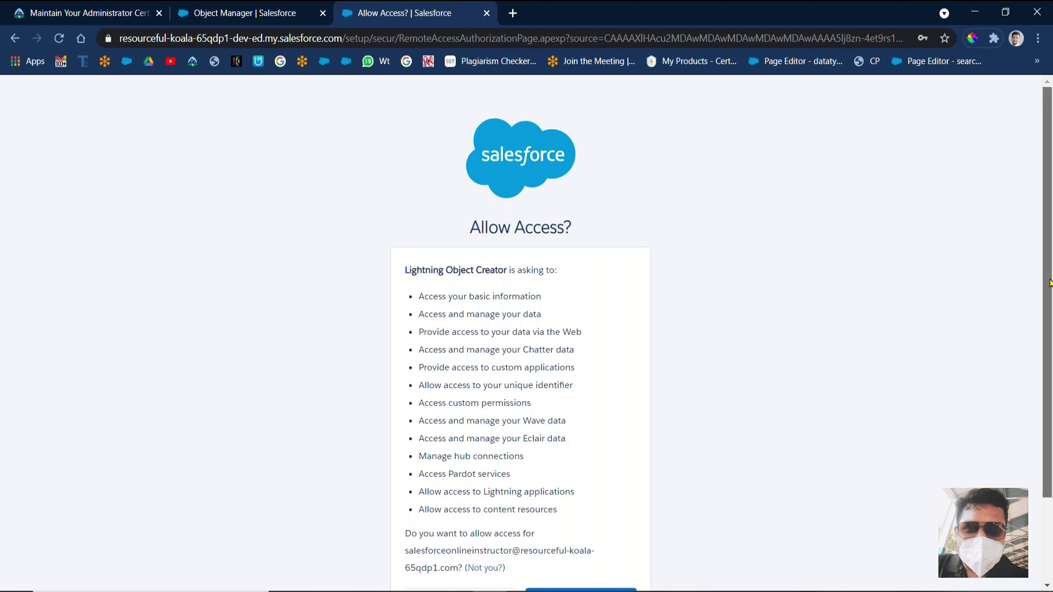
scroll(755, 454, down, 2)
click(545, 501)
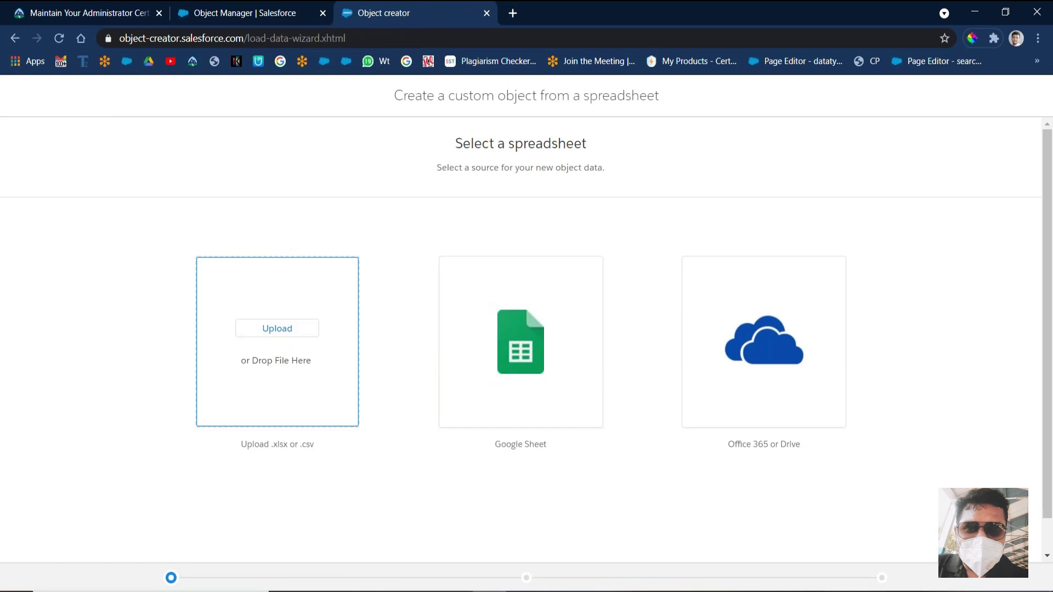
Upload Laptop_Warranty from the Downloads folder as the source spreadsheet.
click(124, 7)
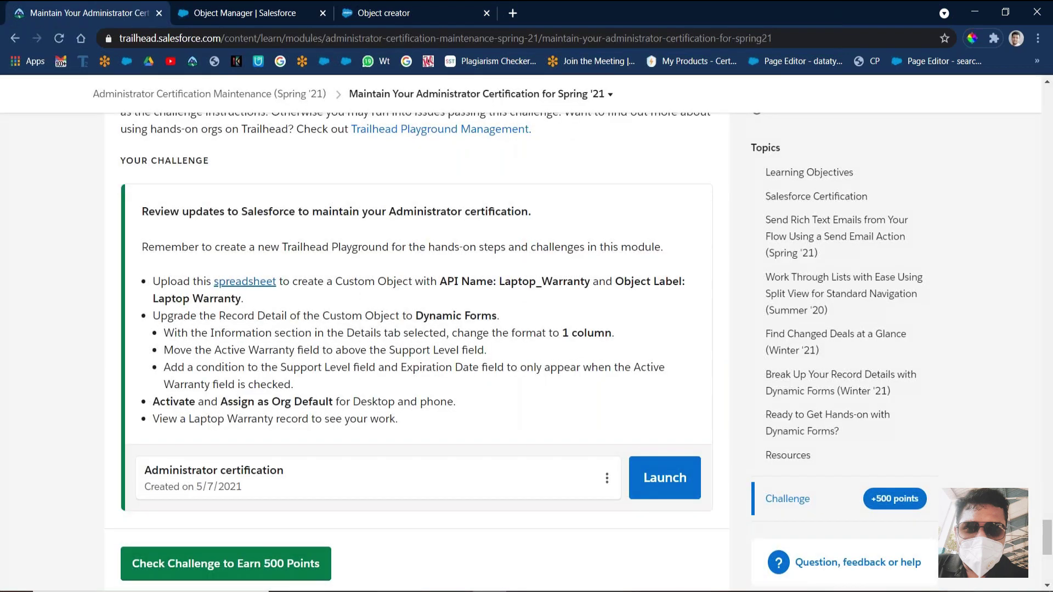
click(410, 9)
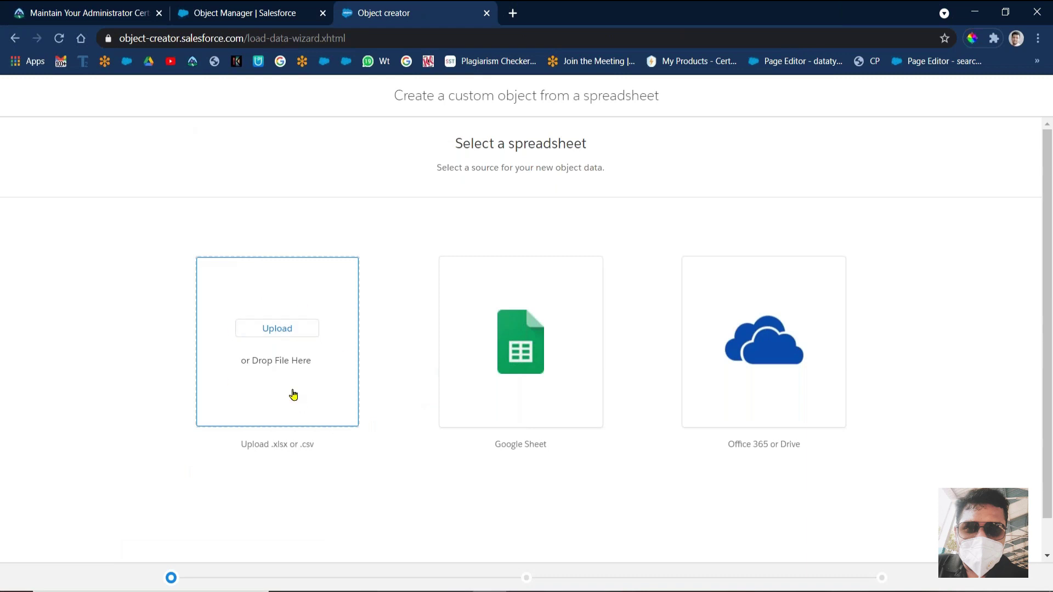
click(277, 329)
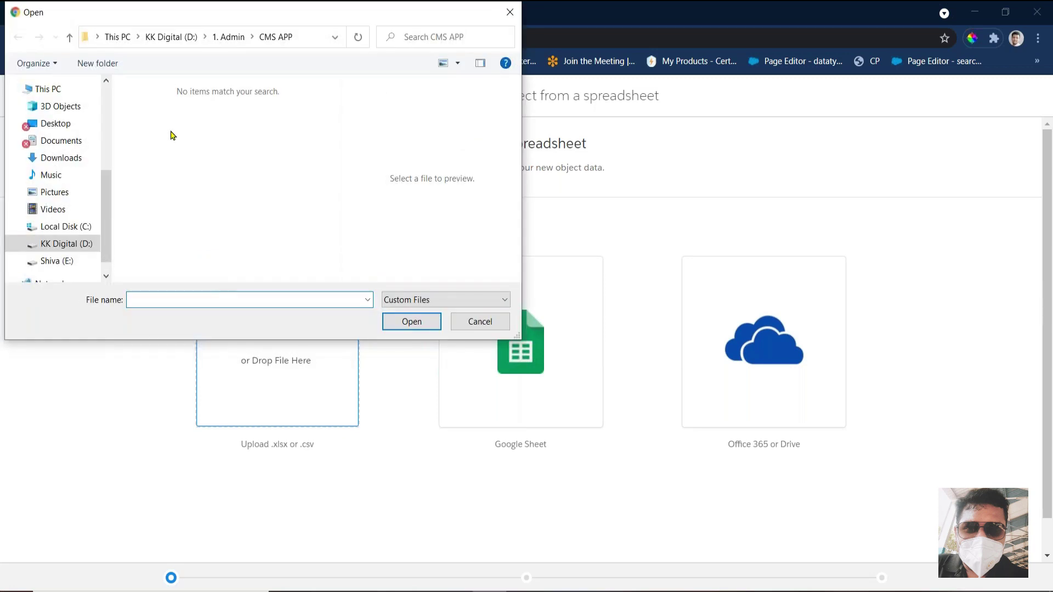
drag(104, 186, 107, 101)
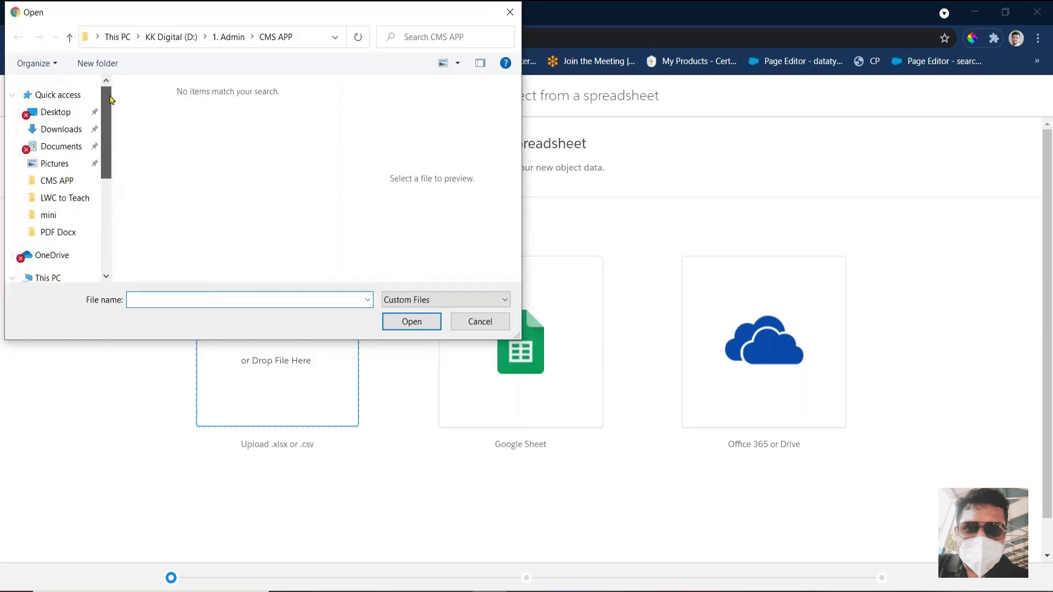
click(53, 131)
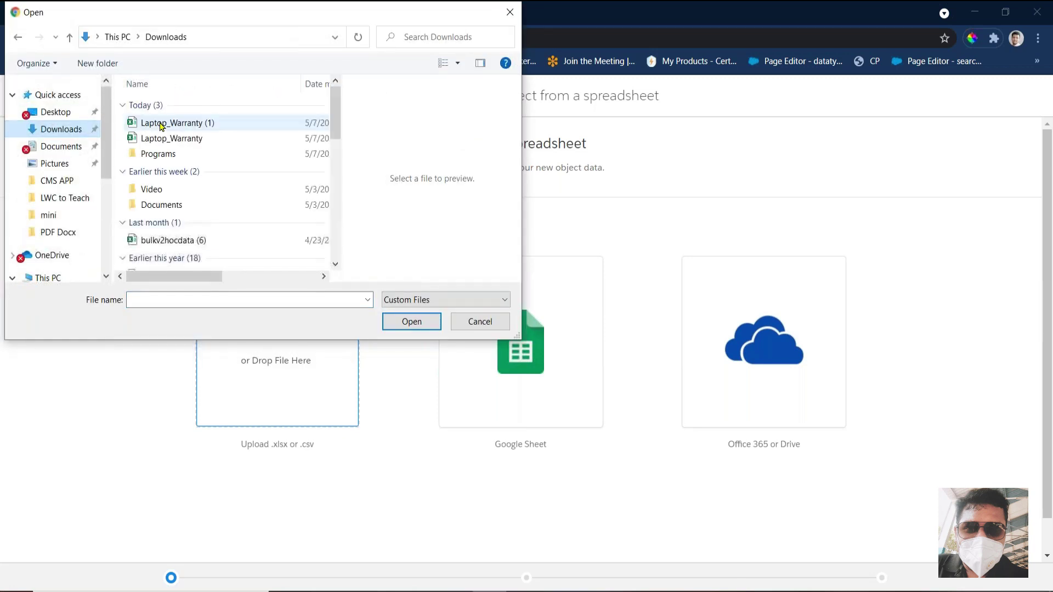
double_click(154, 139)
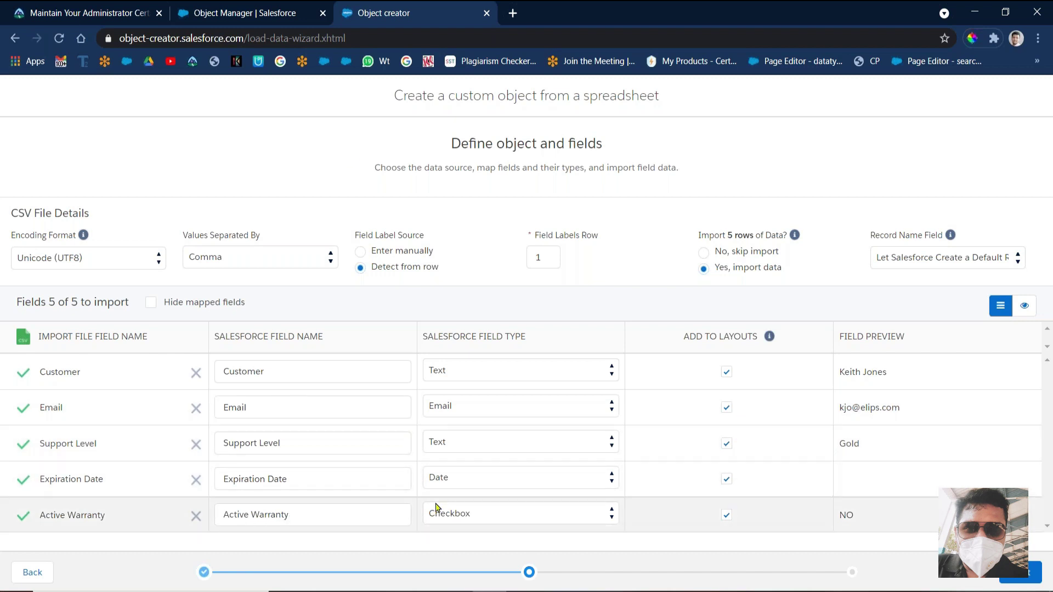
Check the challenge requirements, then accept the five-field mapping and continue to object properties.
click(117, 12)
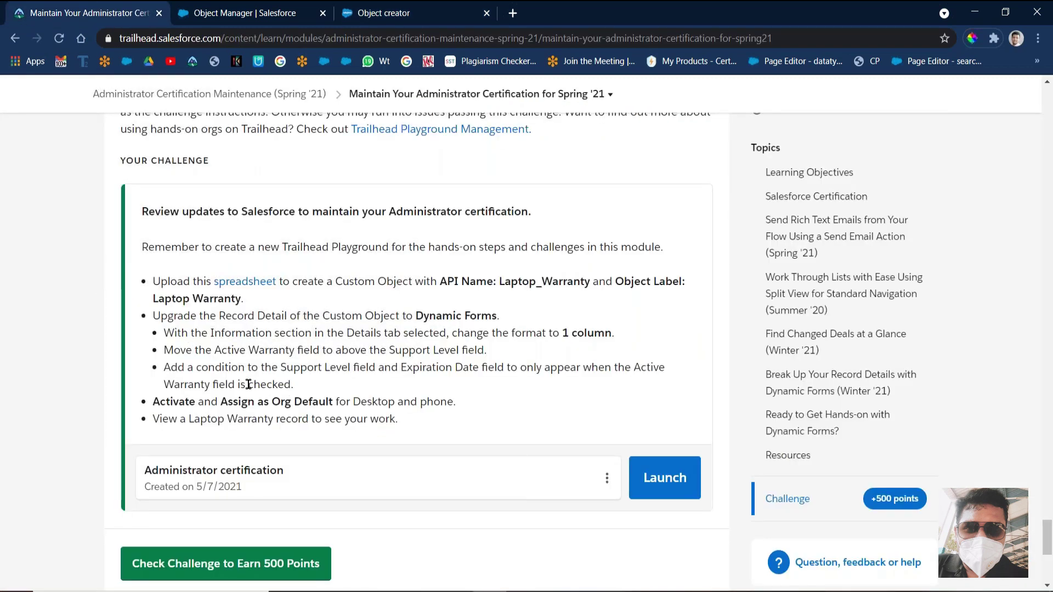
drag(164, 367, 503, 367)
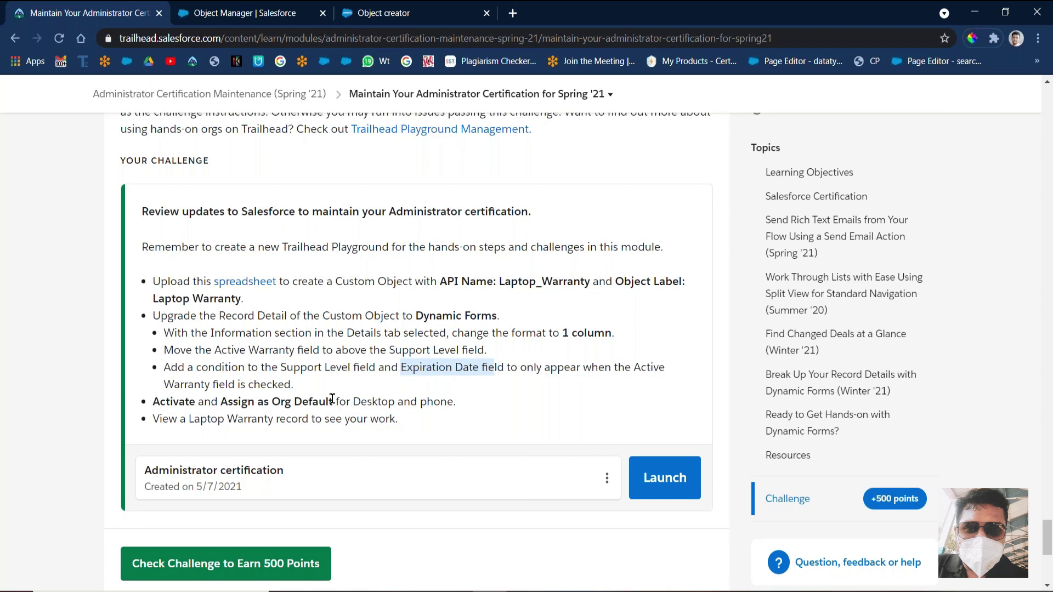
double_click(273, 385)
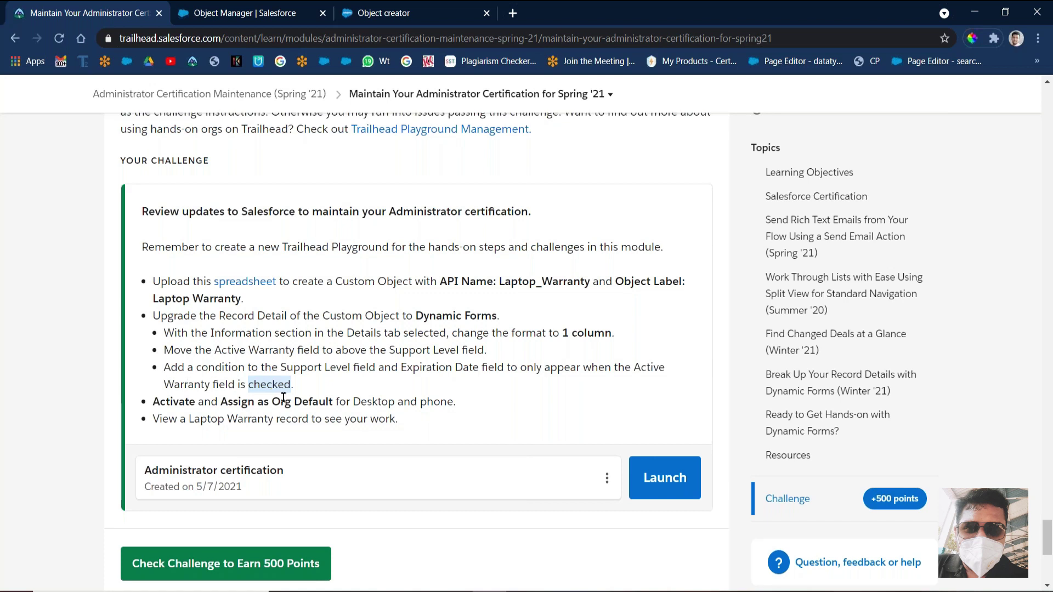
click(384, 13)
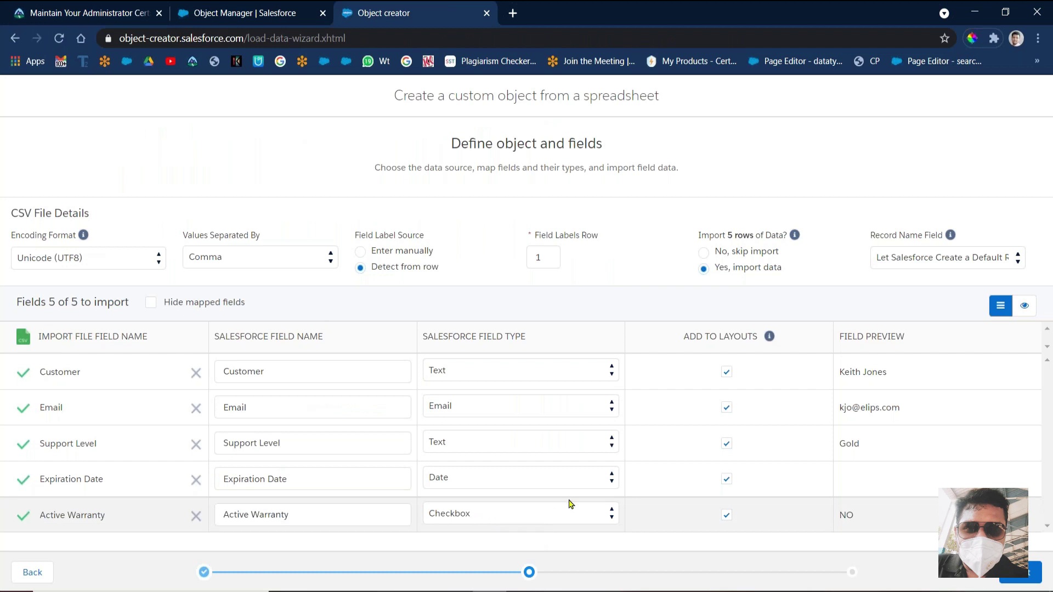
click(1020, 572)
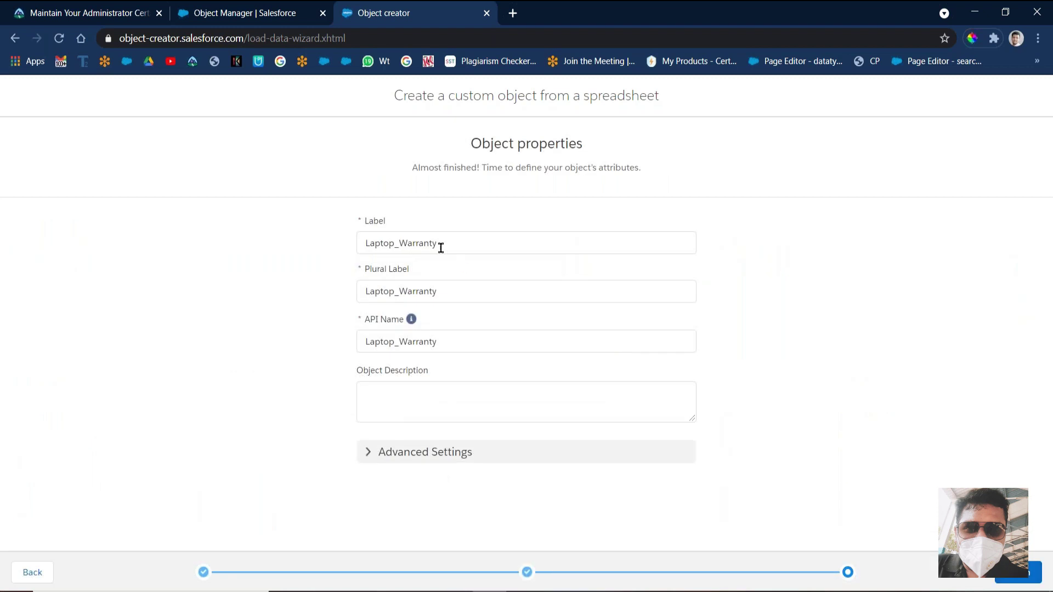
Paste 'Laptop Warranty' from the challenge into the object's Label and Plural Label.
click(94, 13)
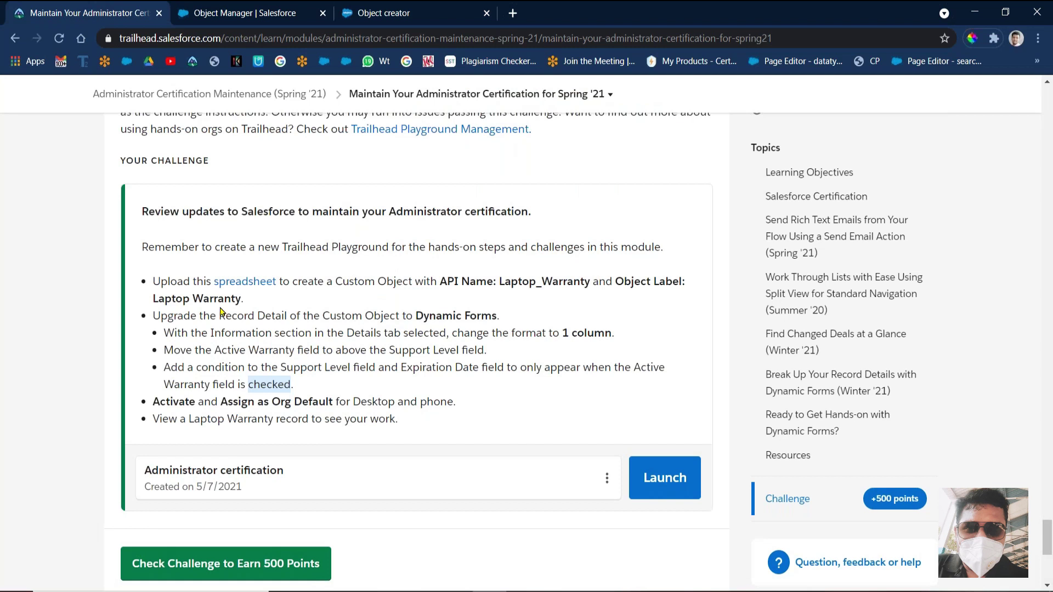
drag(153, 299, 241, 298)
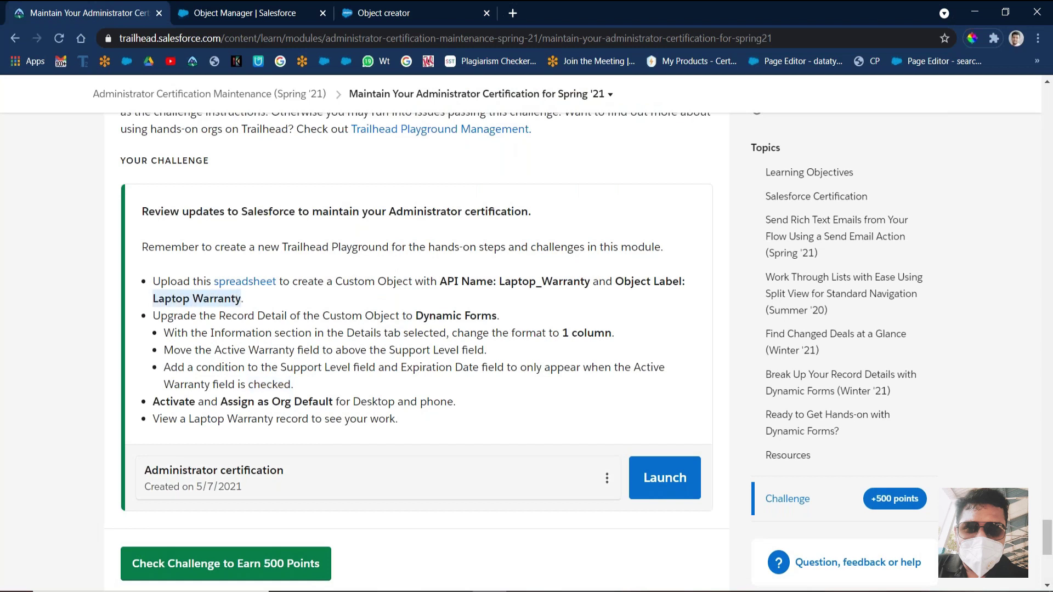
click(391, 8)
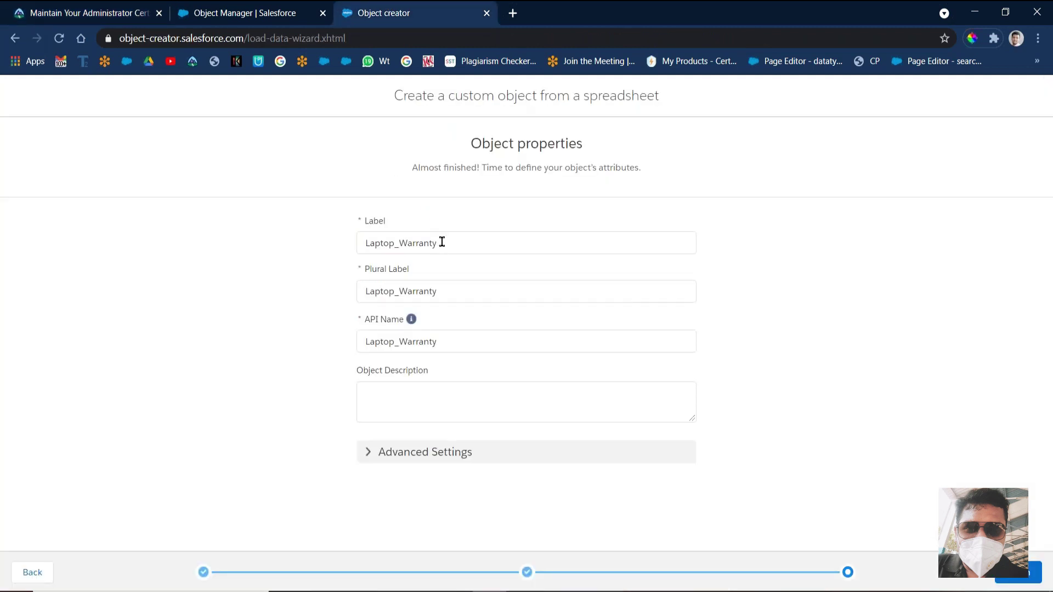
drag(440, 242, 215, 242)
key(ctrl+v)
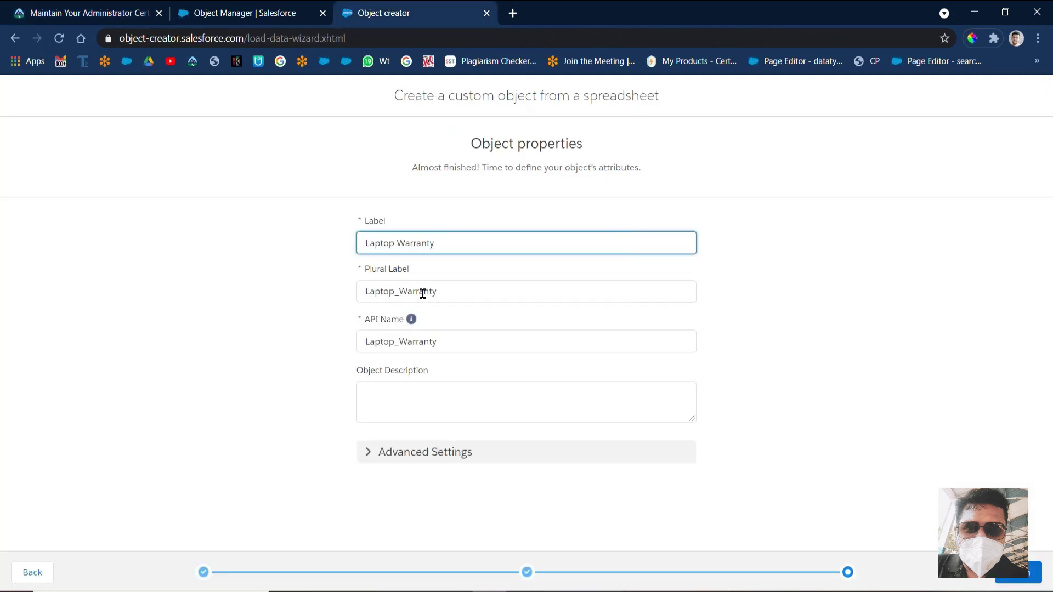
drag(438, 291, 228, 294)
key(ctrl+v)
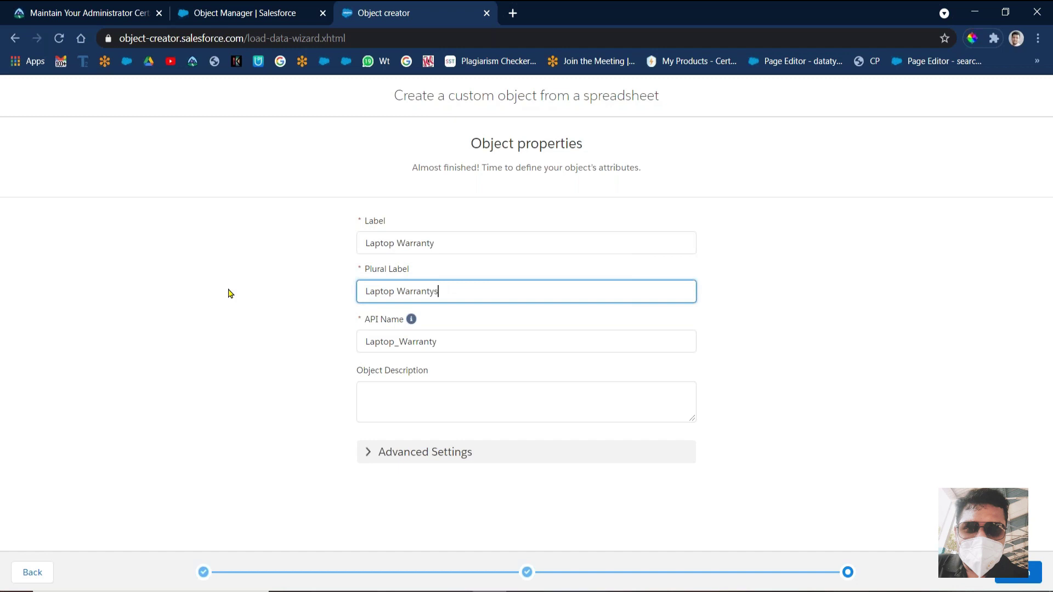
Confirm API Name Laptop_Warranty against the challenge and save the new object.
click(76, 8)
drag(499, 280, 586, 278)
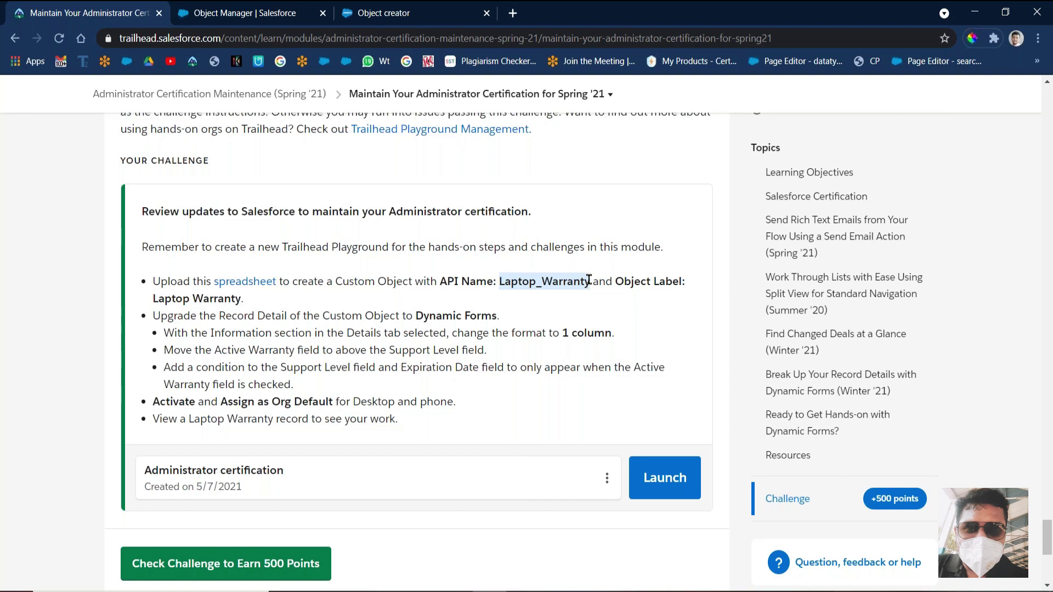
key(ctrl+shift+Tab)
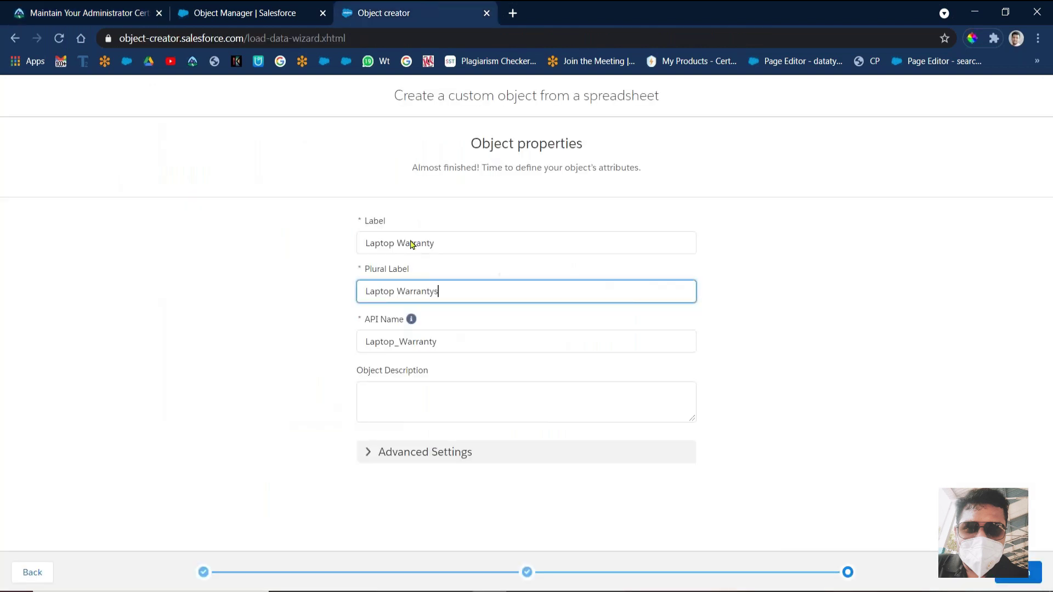
double_click(444, 340)
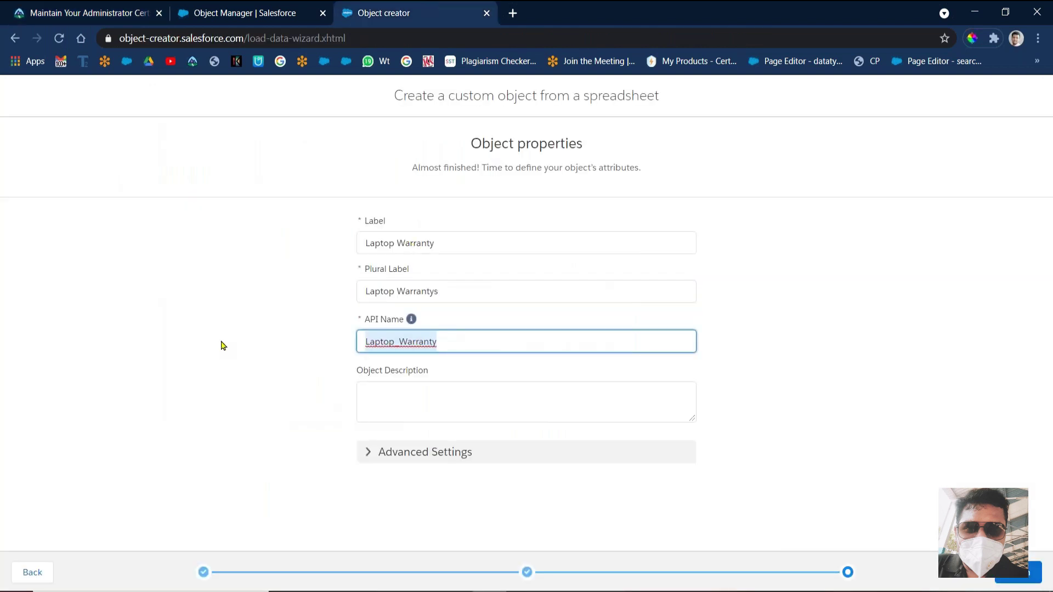
key(End)
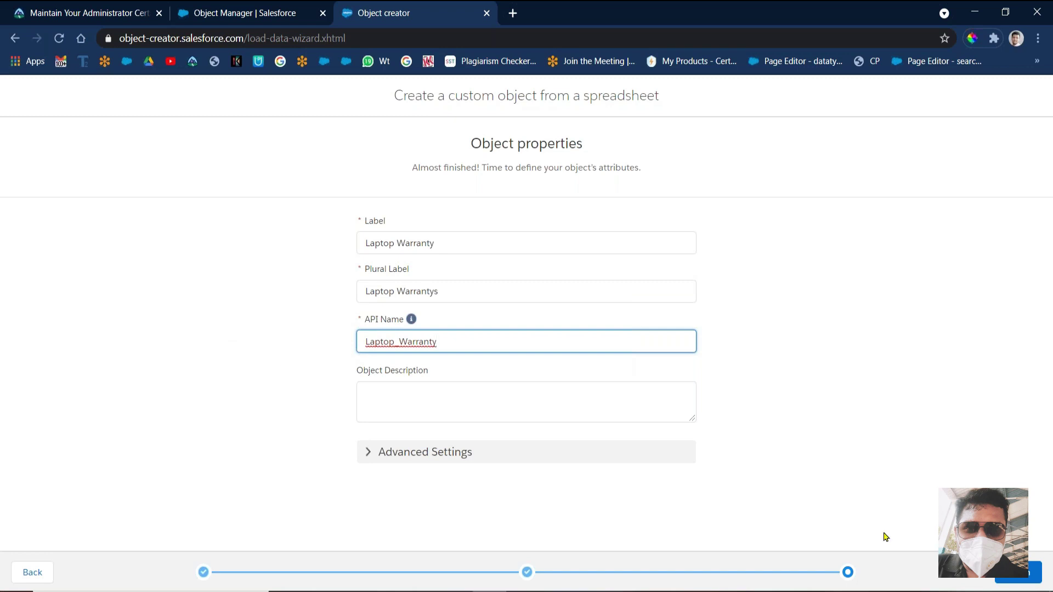
click(1019, 572)
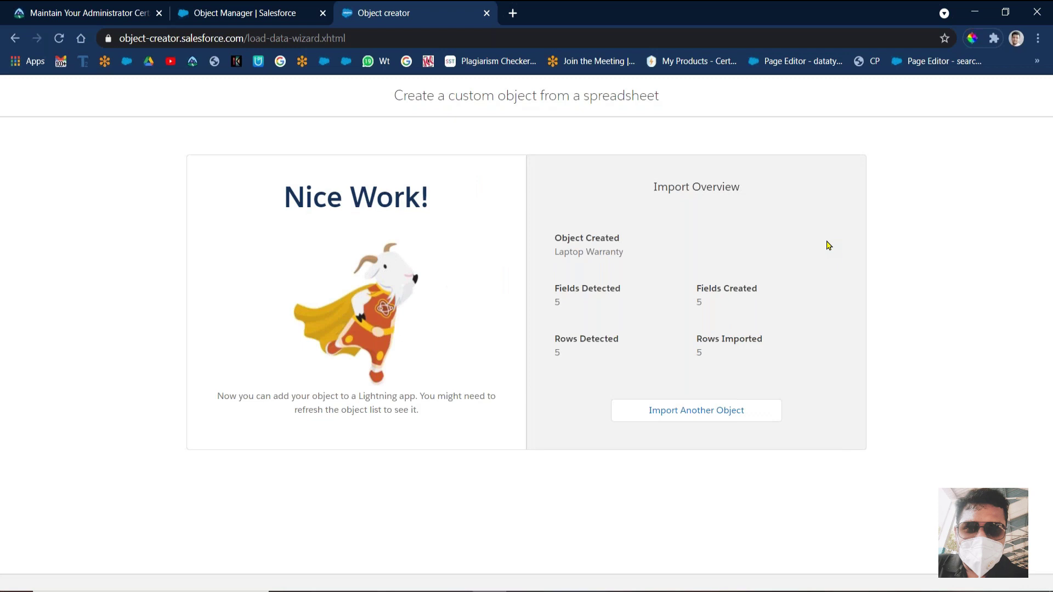
click(242, 7)
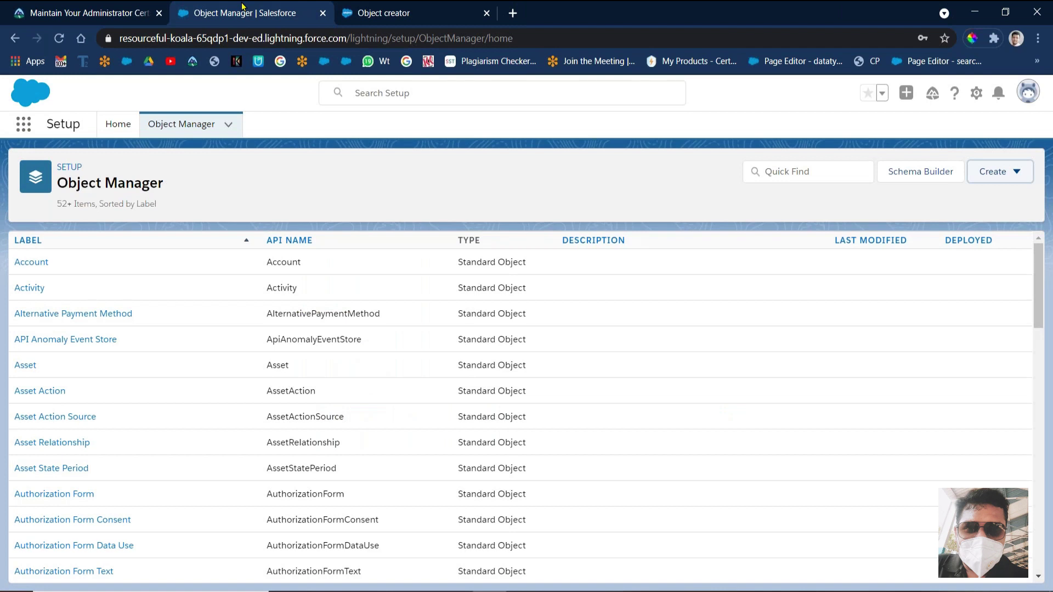
Search 'lap' in the App Launcher and open the Laptop Warrantys item.
click(25, 126)
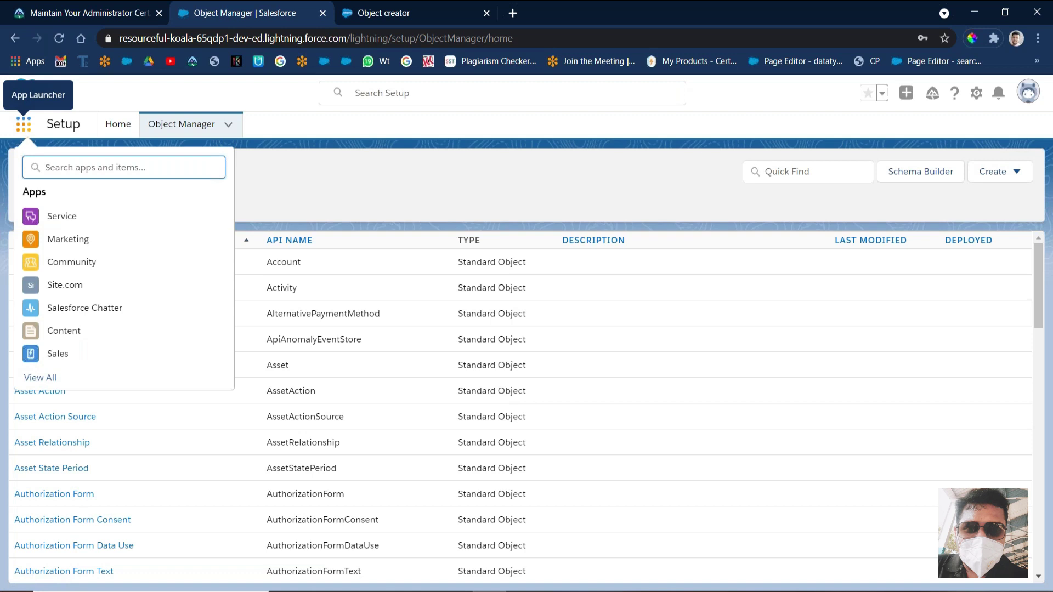
text(lap)
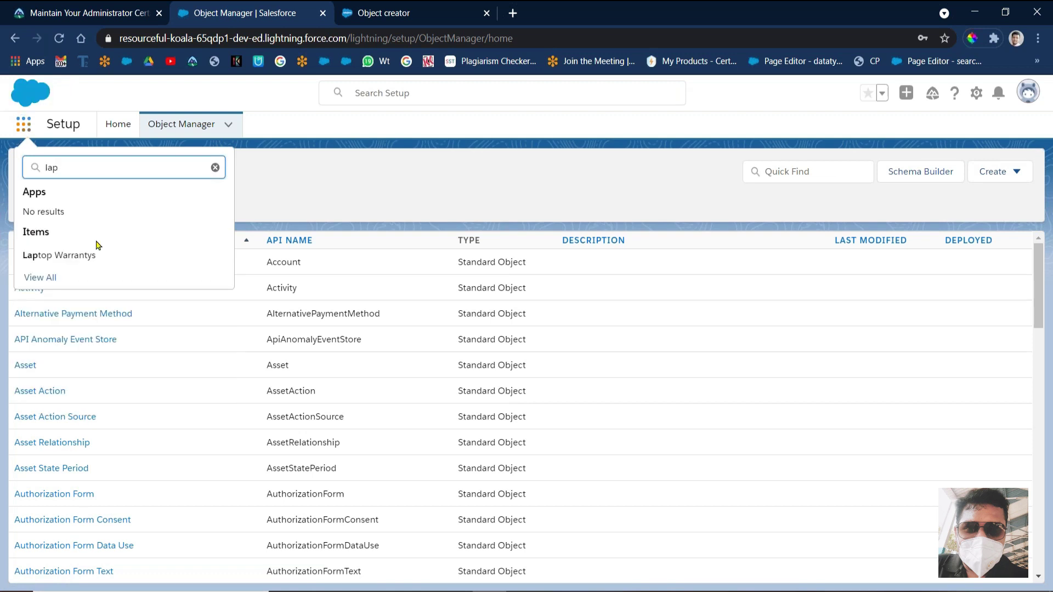
click(79, 253)
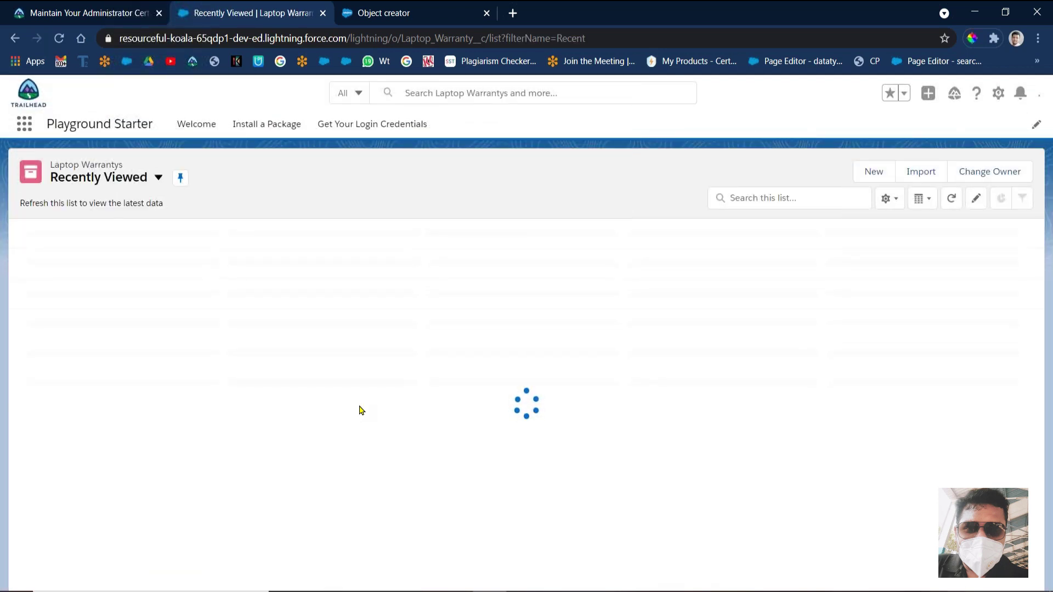
Switch the list to All Records and open the first warranty record in a new tab.
click(151, 184)
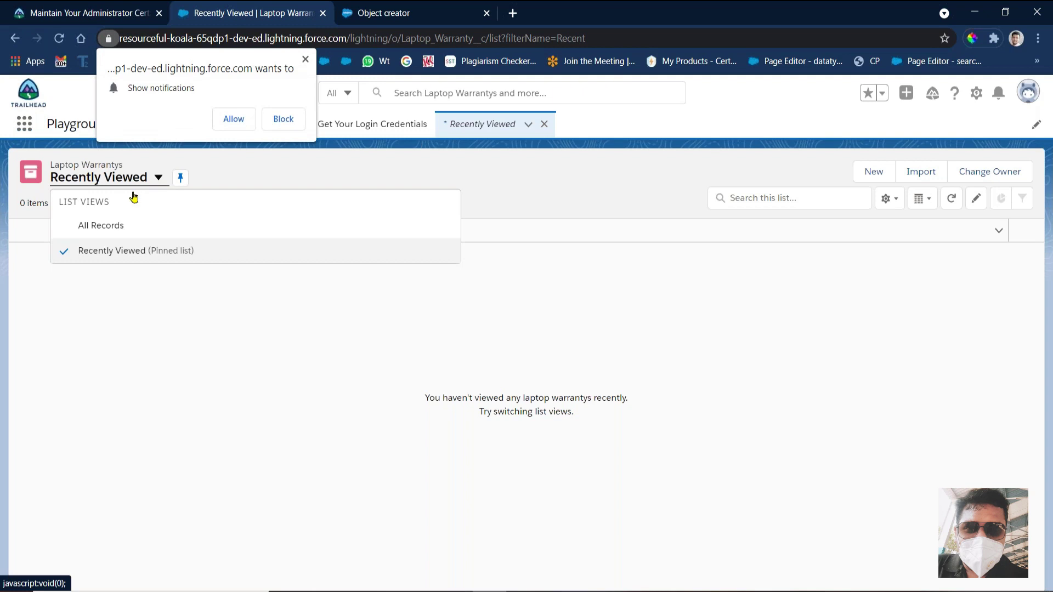
click(100, 225)
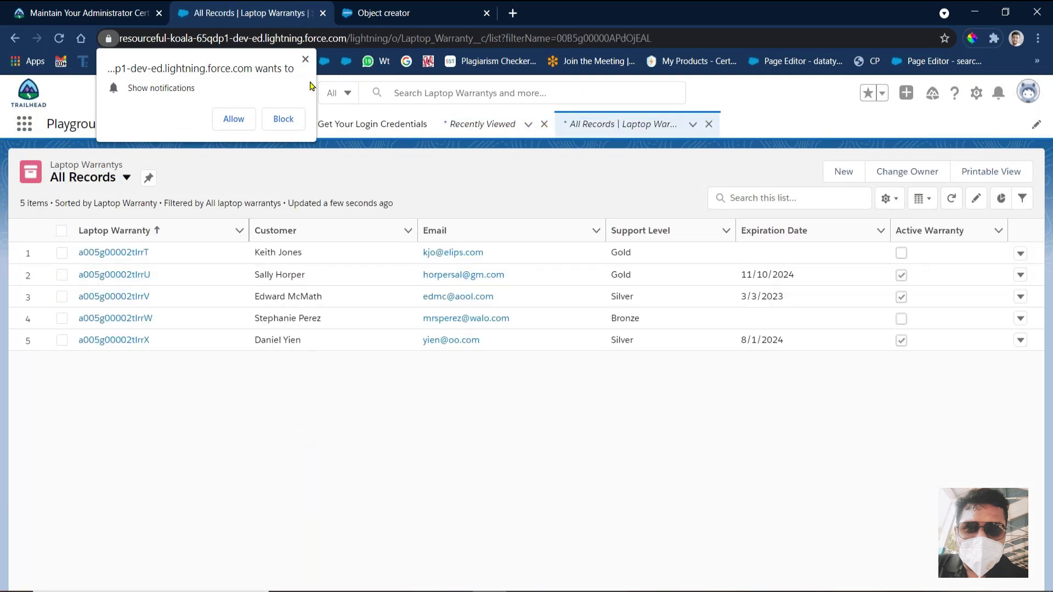
click(305, 60)
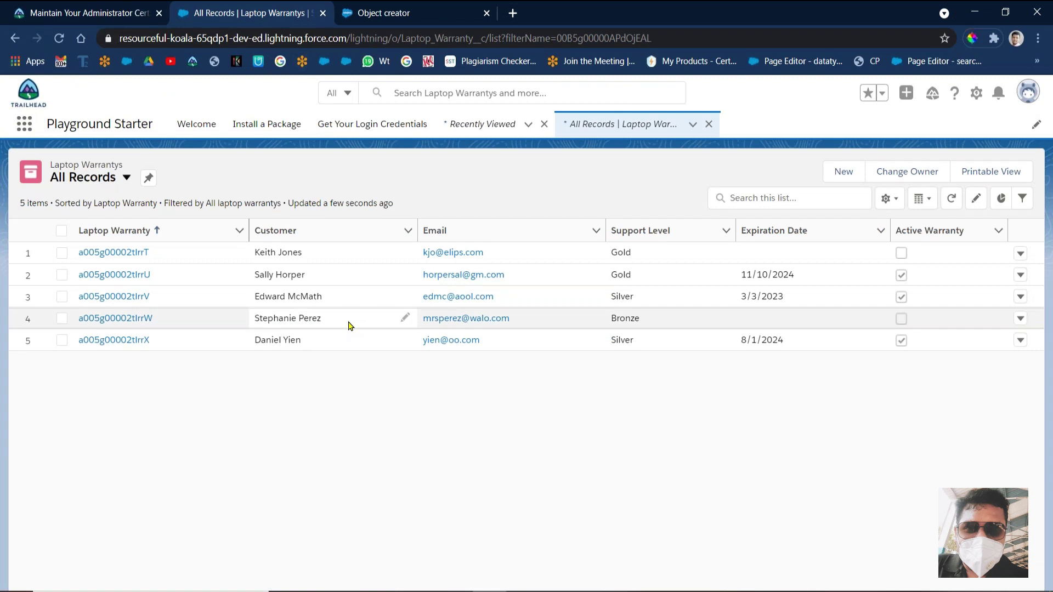
middle_click(131, 252)
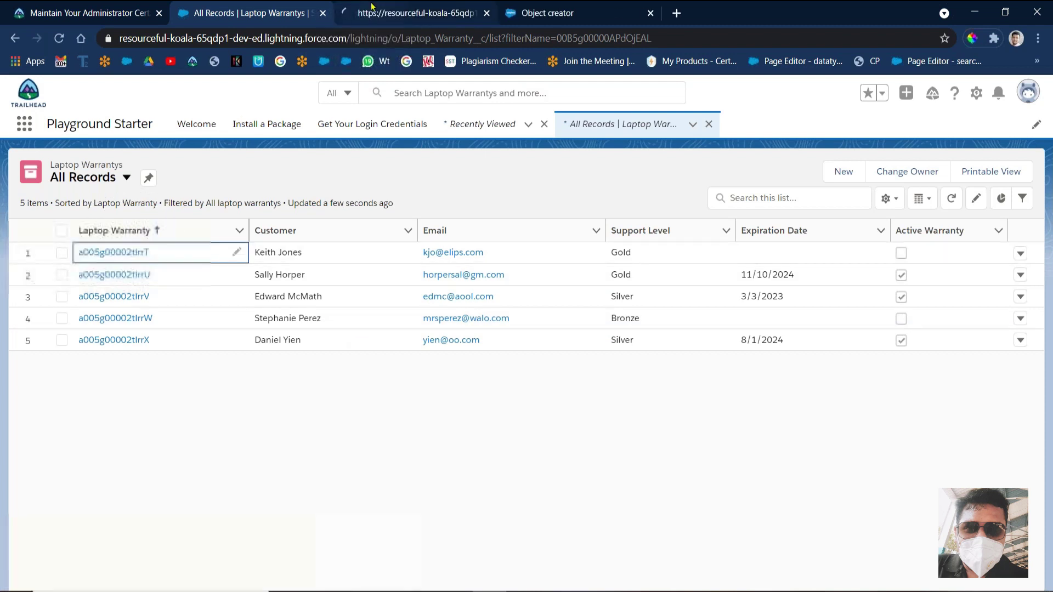
click(371, 8)
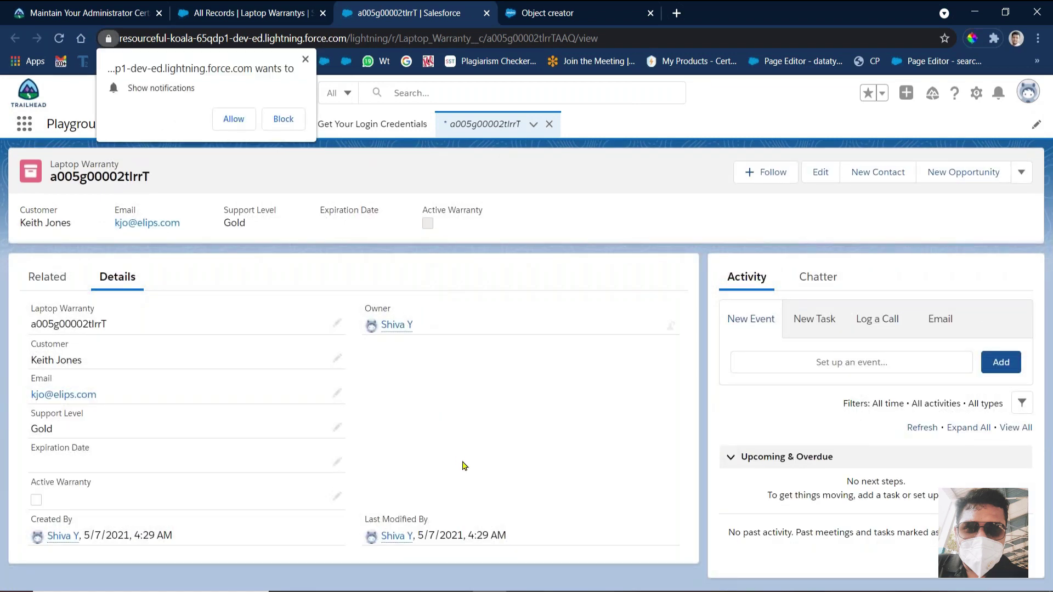
Dismiss the notification prompt, reread the Trailhead challenge, and open the Setup menu on the warranty record.
click(305, 59)
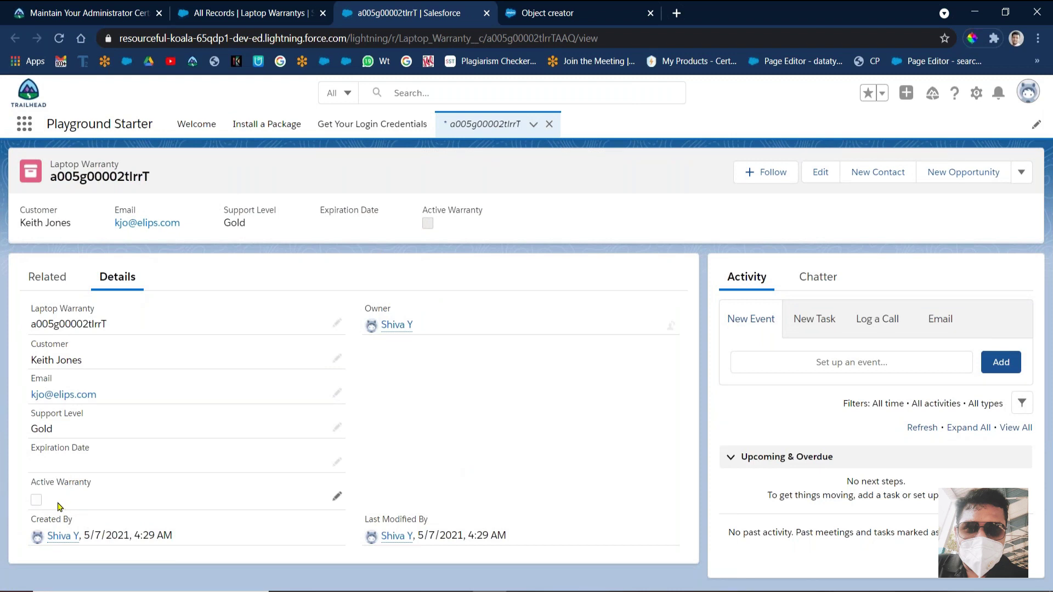
click(82, 12)
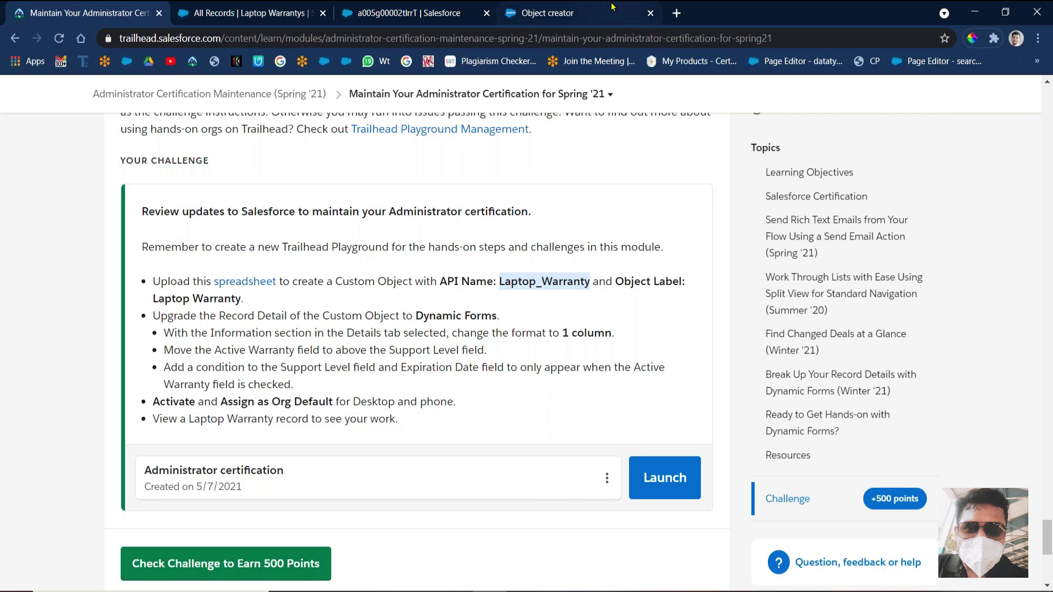
click(409, 13)
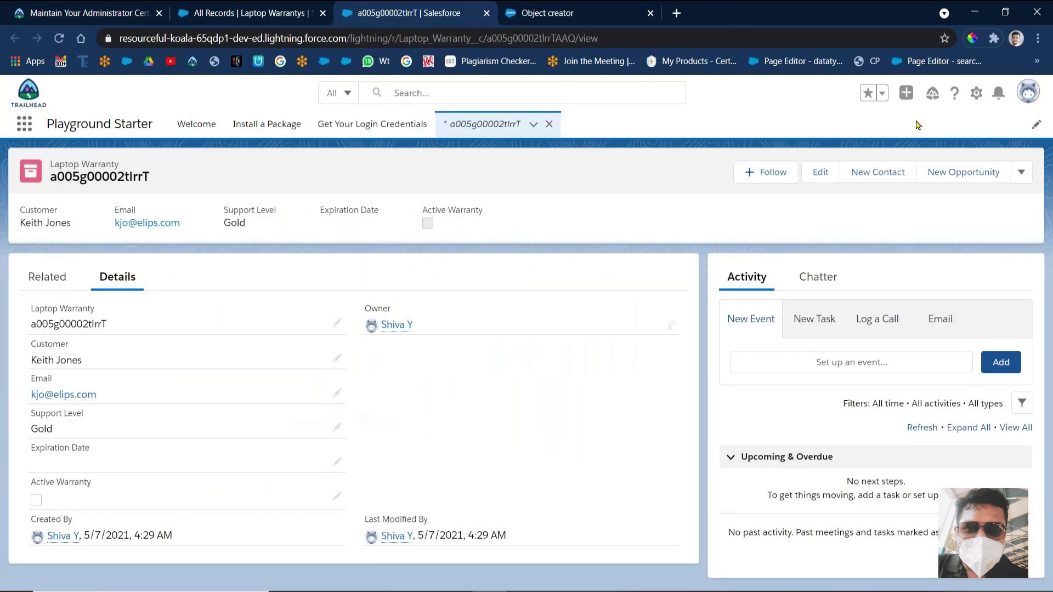
click(976, 96)
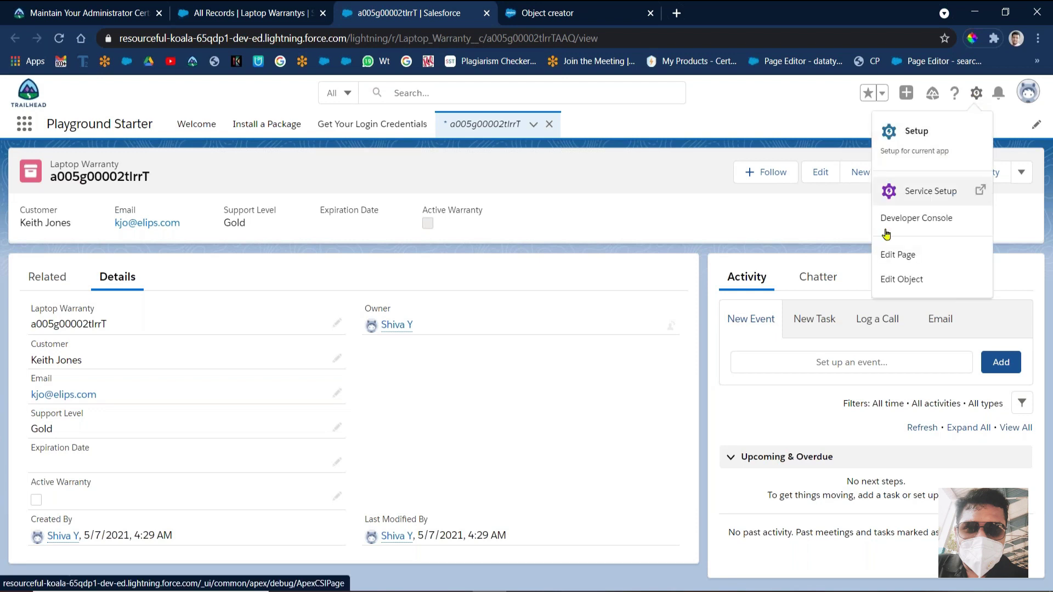
Start editing the record page, dismiss the Spring '21 news panel, and recheck the challenge instructions.
click(898, 255)
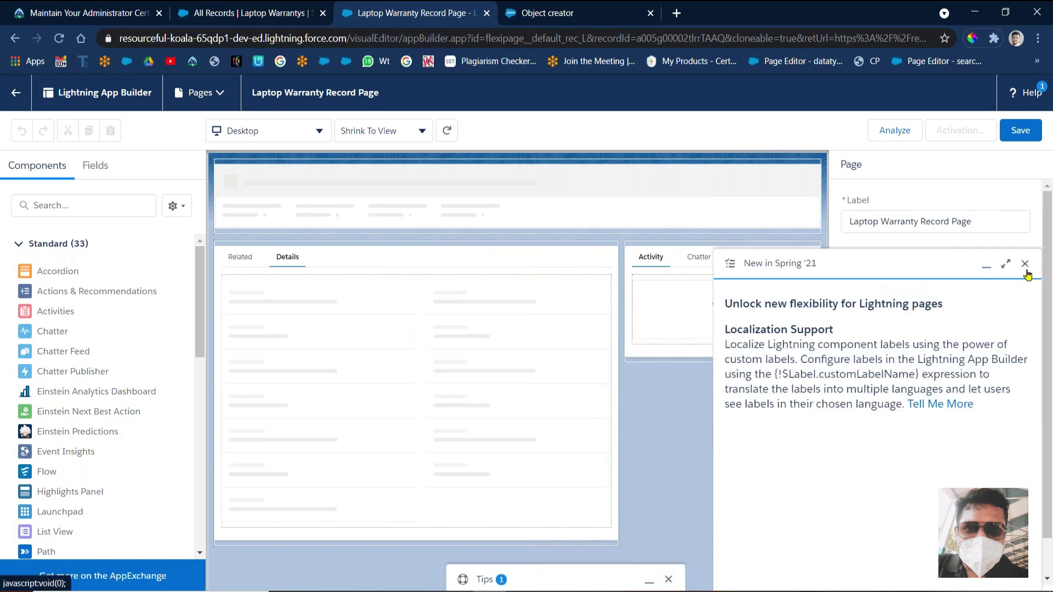
click(1026, 265)
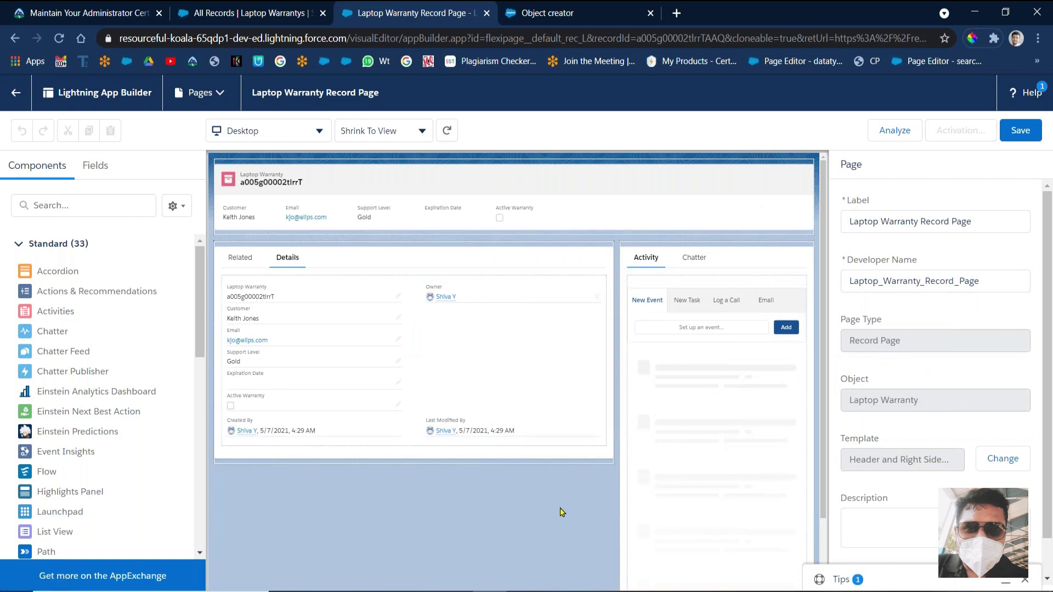
click(85, 14)
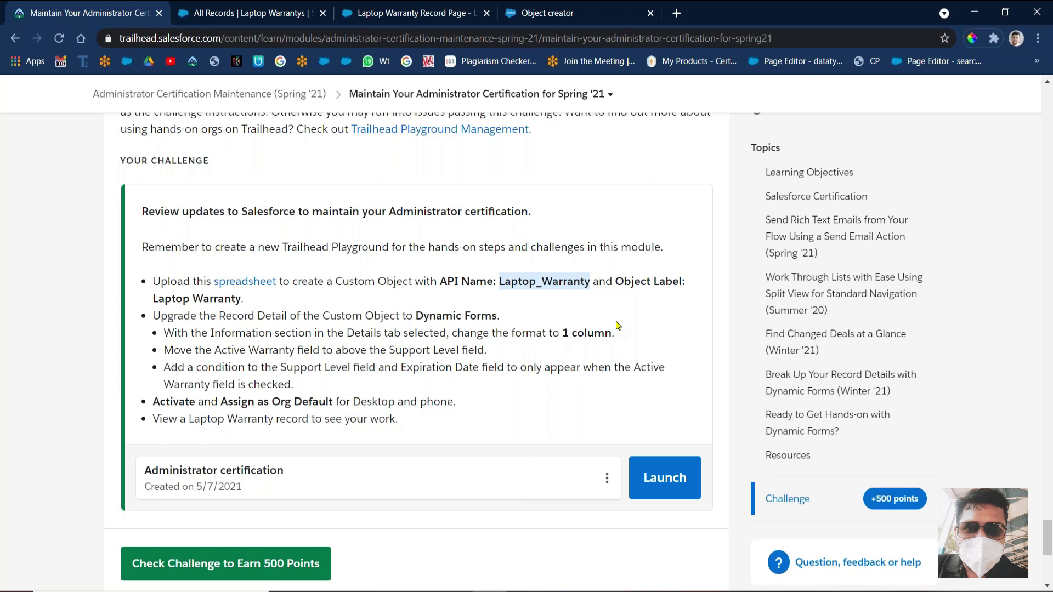
Close the Object Creator and select the Record Detail component on the App Builder canvas.
click(555, 8)
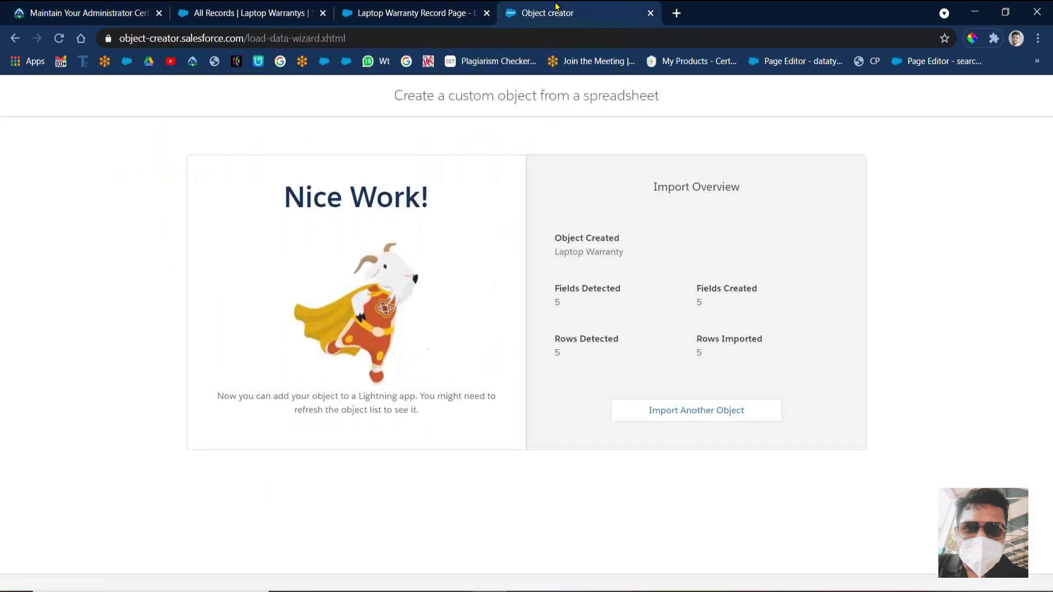
click(650, 13)
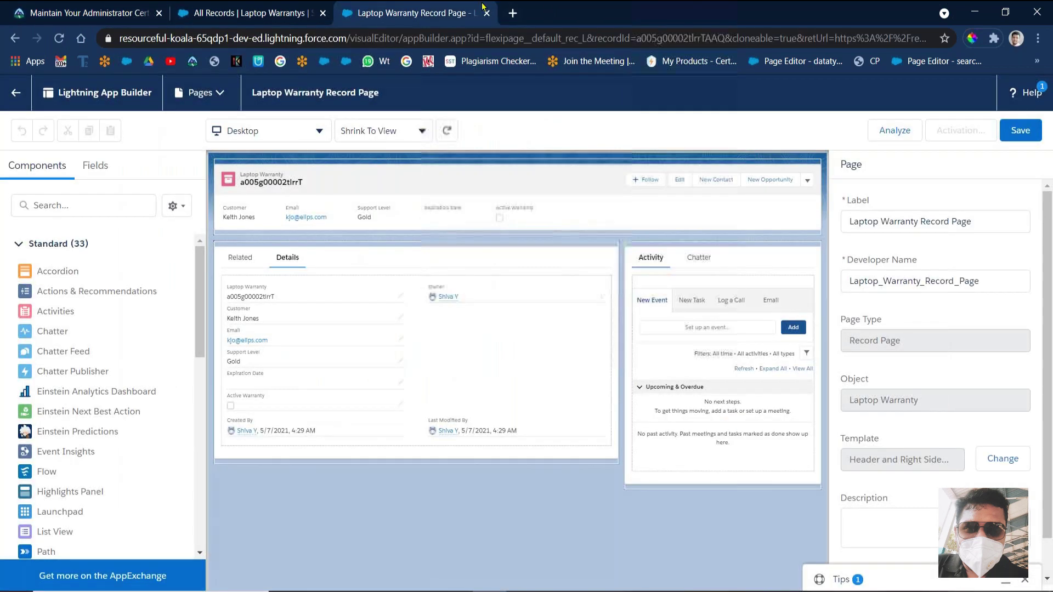
click(538, 352)
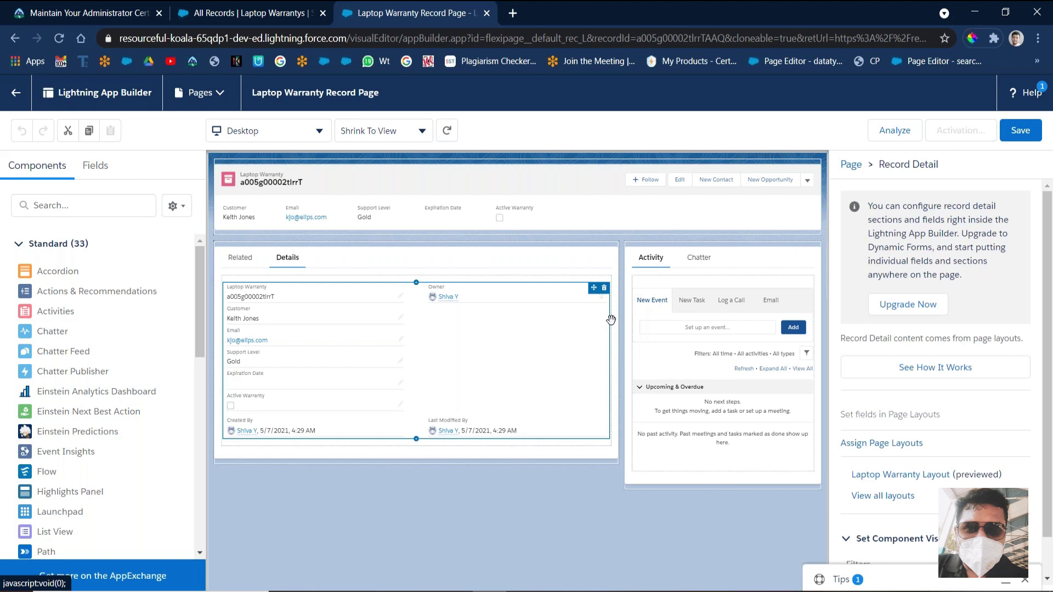
Upgrade Record Detail to Dynamic Forms, using Laptop Warranty Layout as the field source.
click(708, 318)
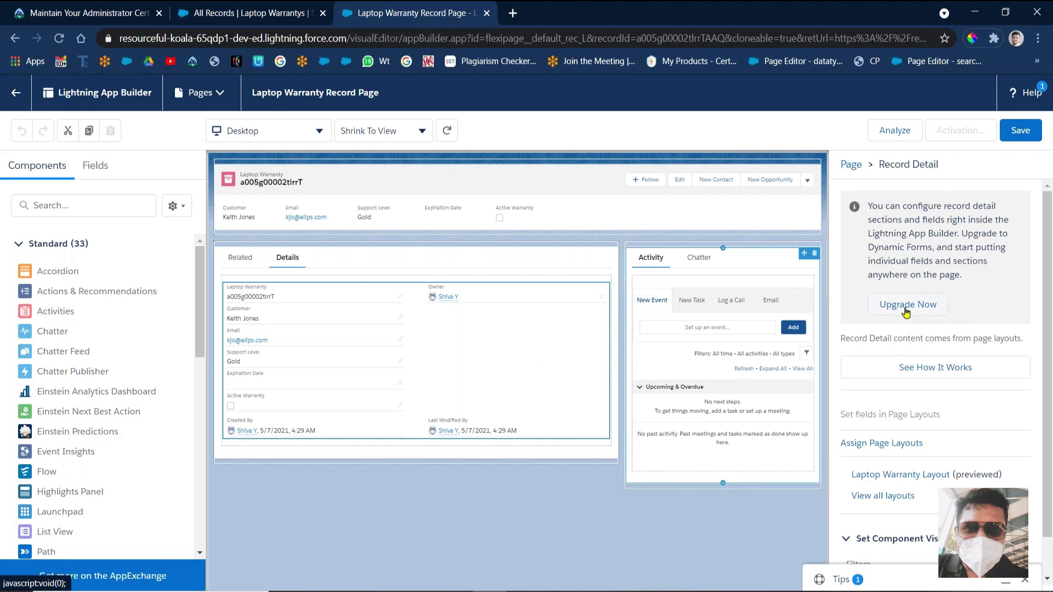
click(906, 305)
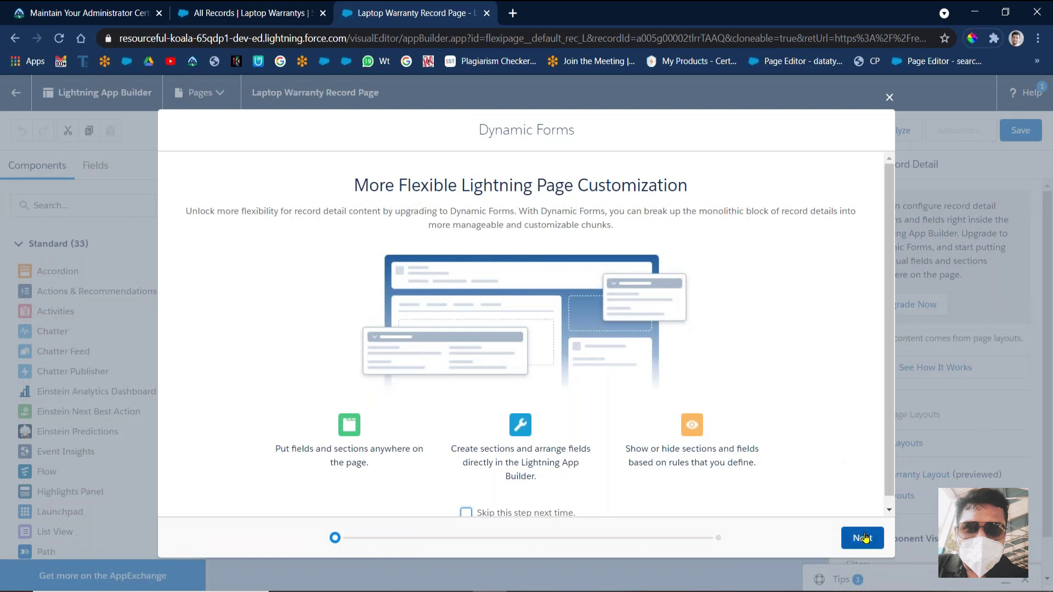
click(863, 538)
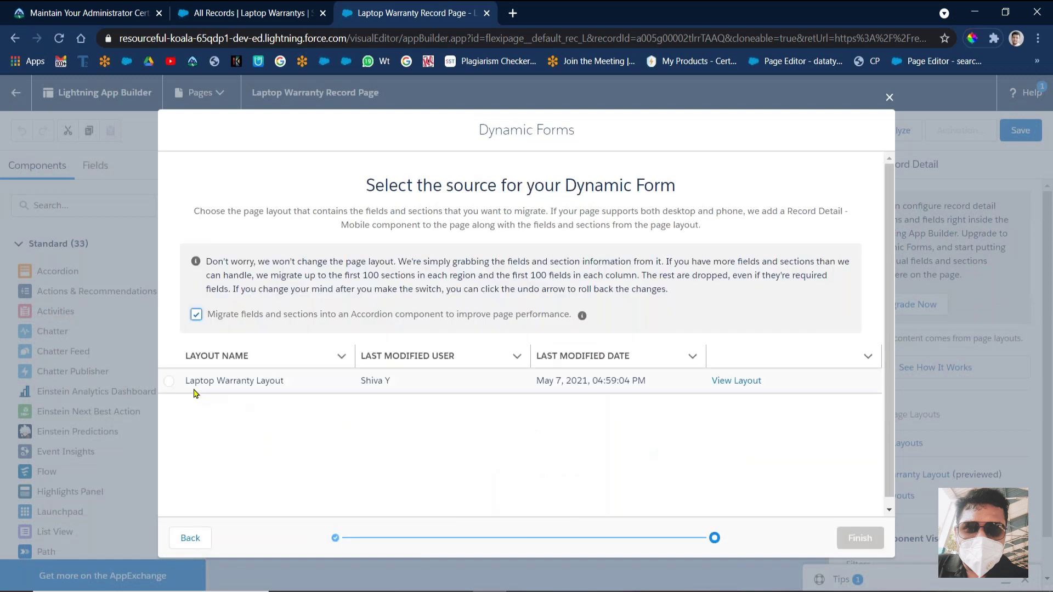
click(169, 383)
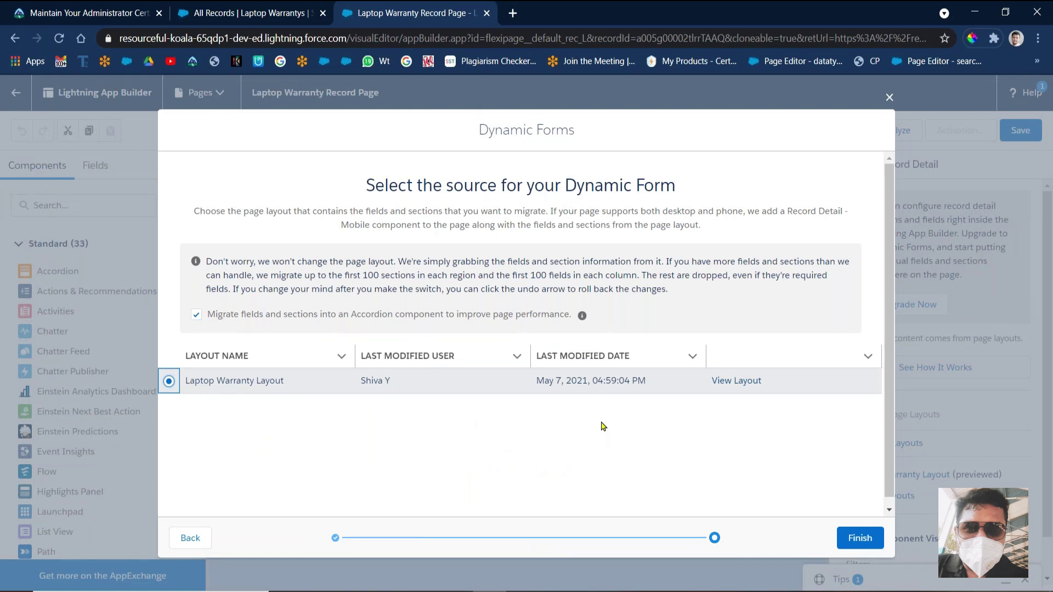
click(865, 537)
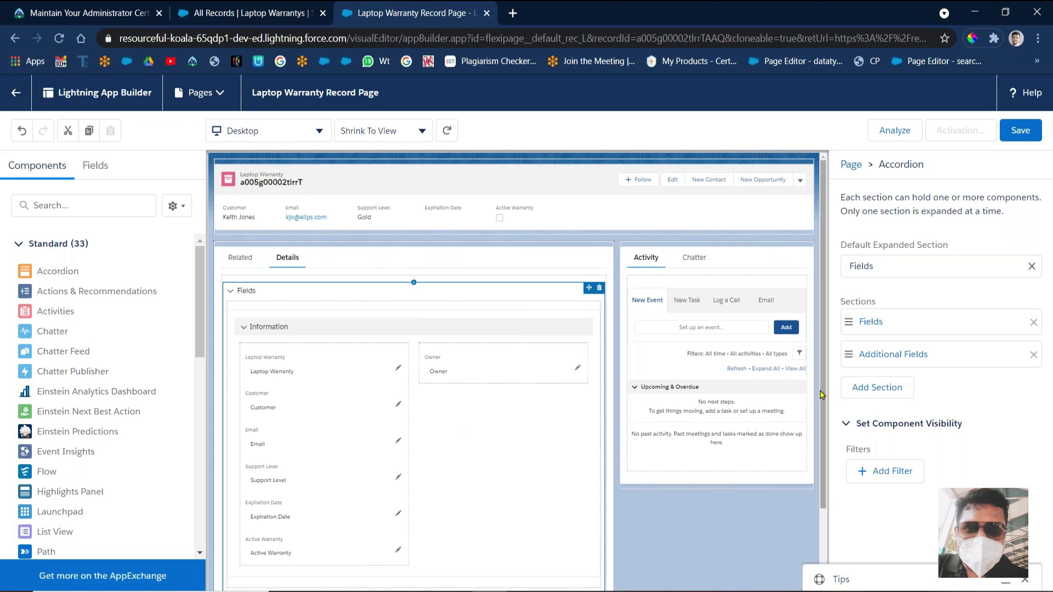
Move Owner below Laptop Warranty, set the Information section to 1 Column, then review the Trailhead challenge.
scroll(496, 282, down, 1)
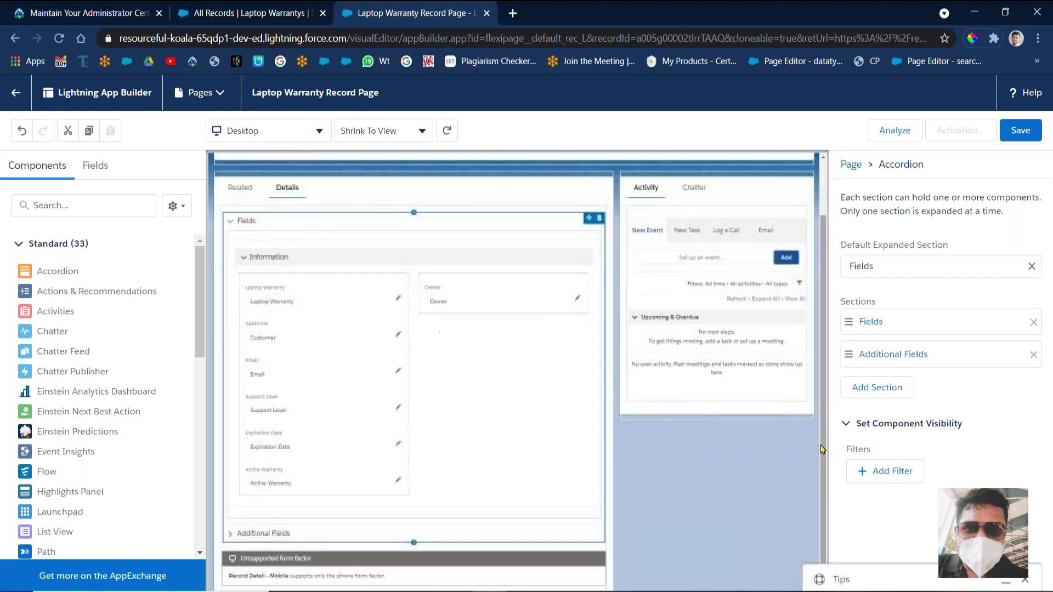
drag(496, 283, 322, 323)
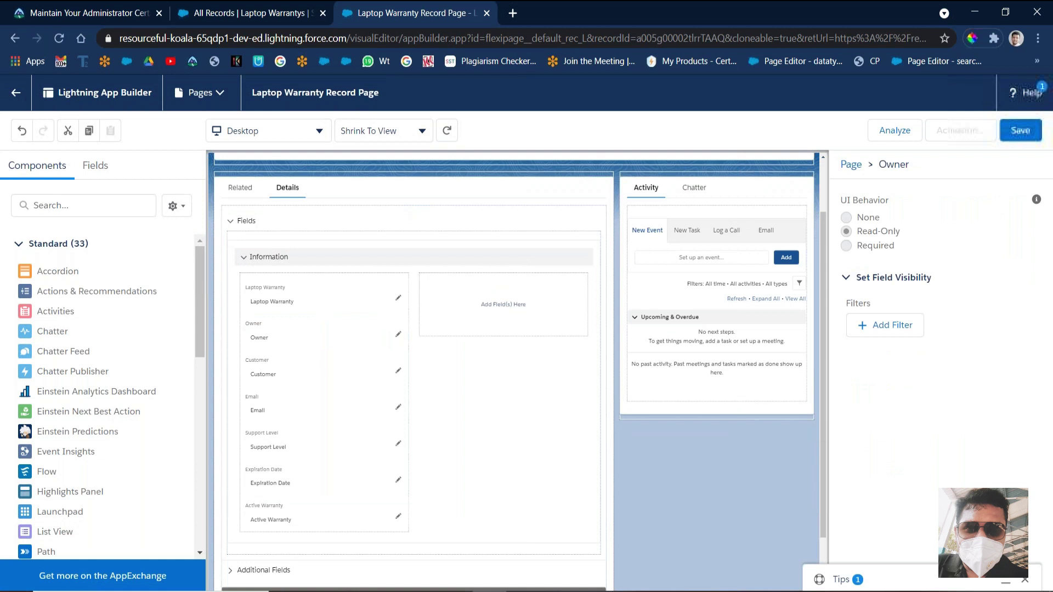
click(518, 409)
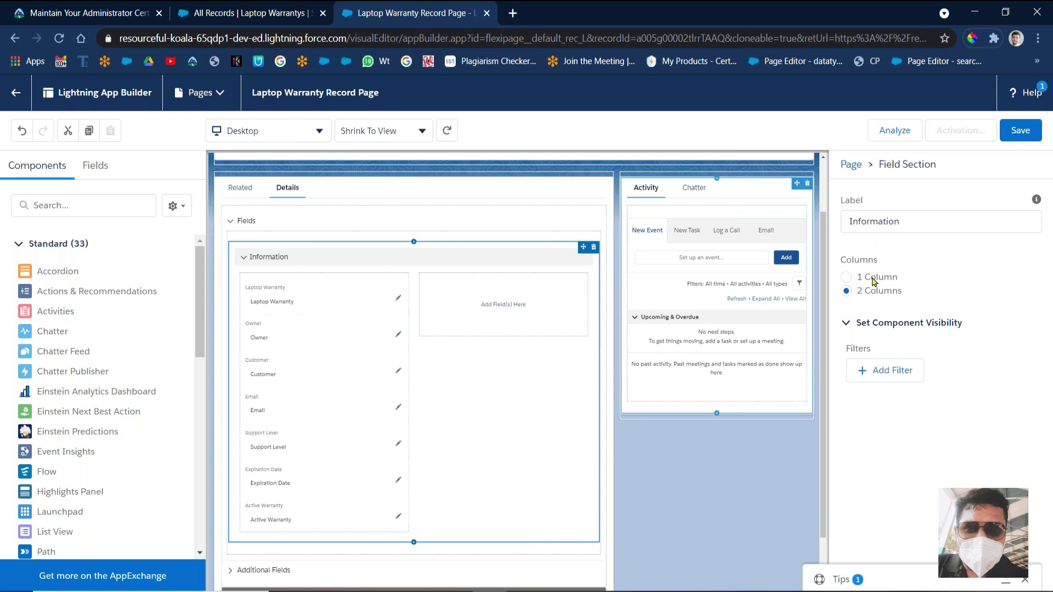
click(849, 278)
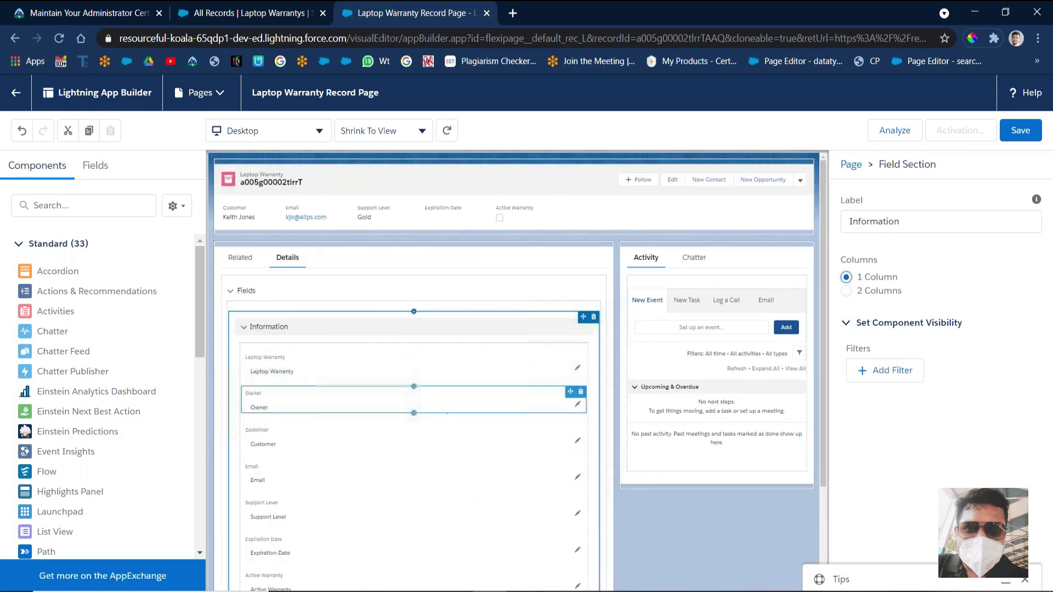
click(735, 550)
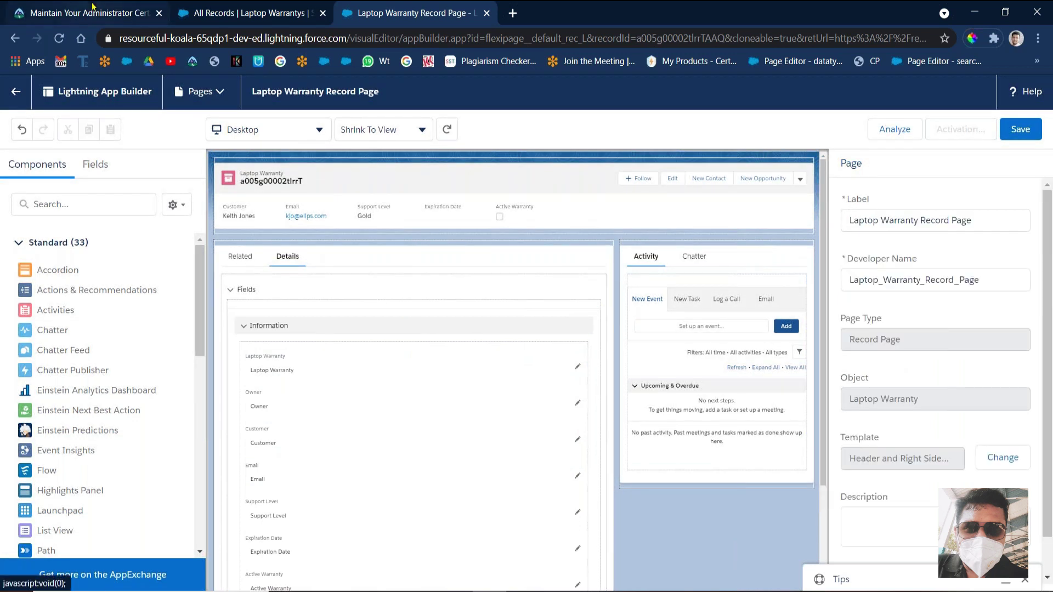
key(ctrl+Tab)
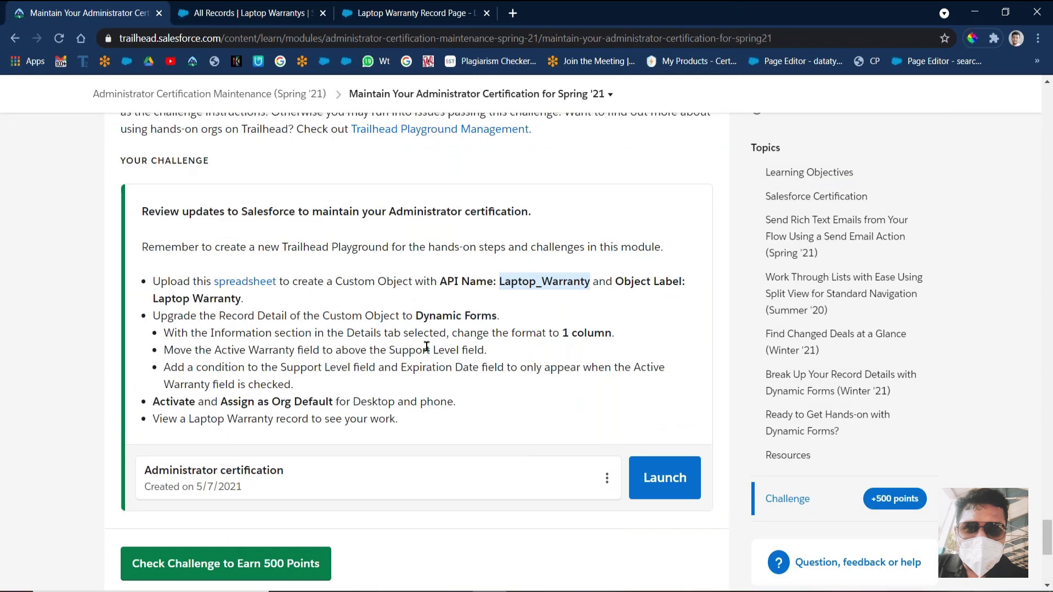
Move the Active Warranty field above Support Level, checking the challenge instructions again.
click(405, 12)
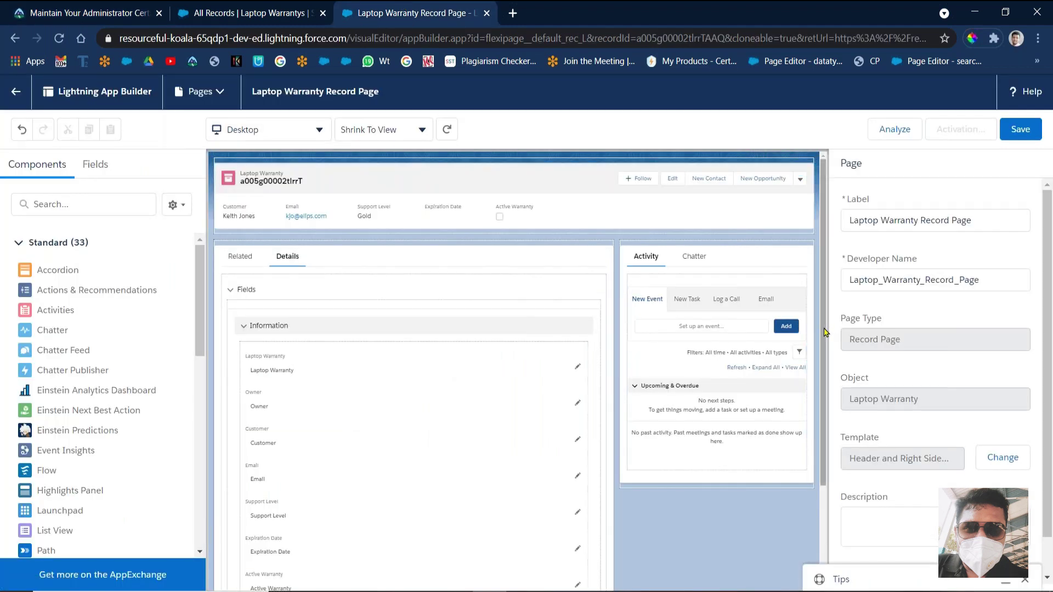
scroll(811, 441, down, 3)
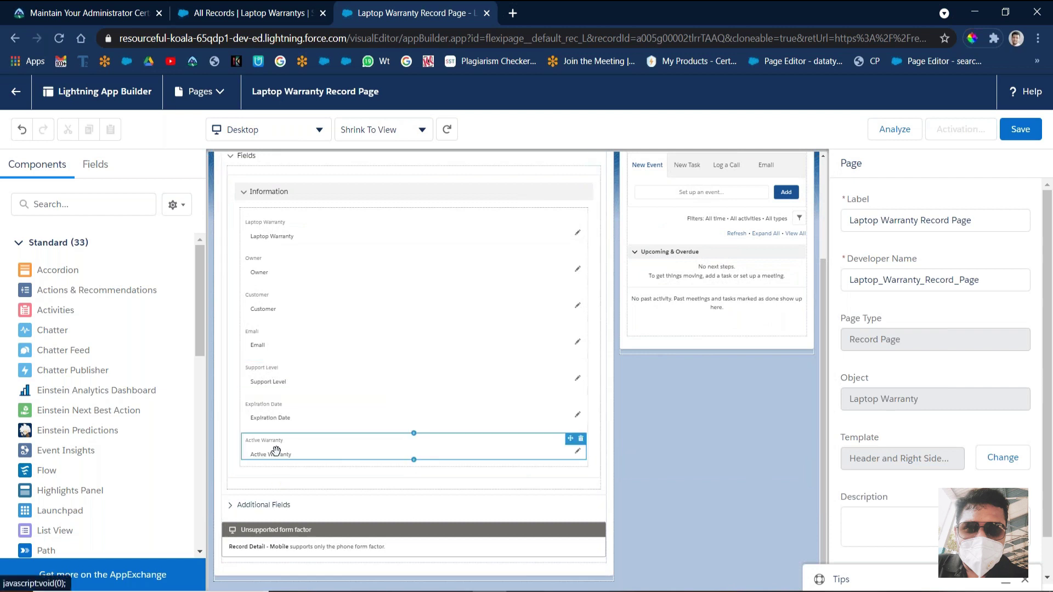
drag(275, 451, 282, 370)
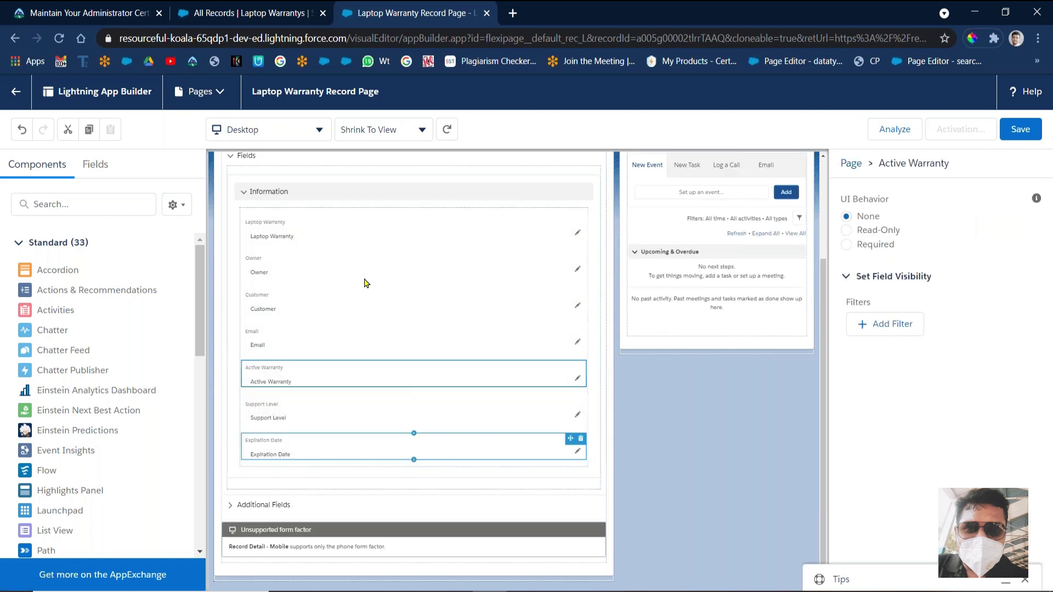
click(88, 12)
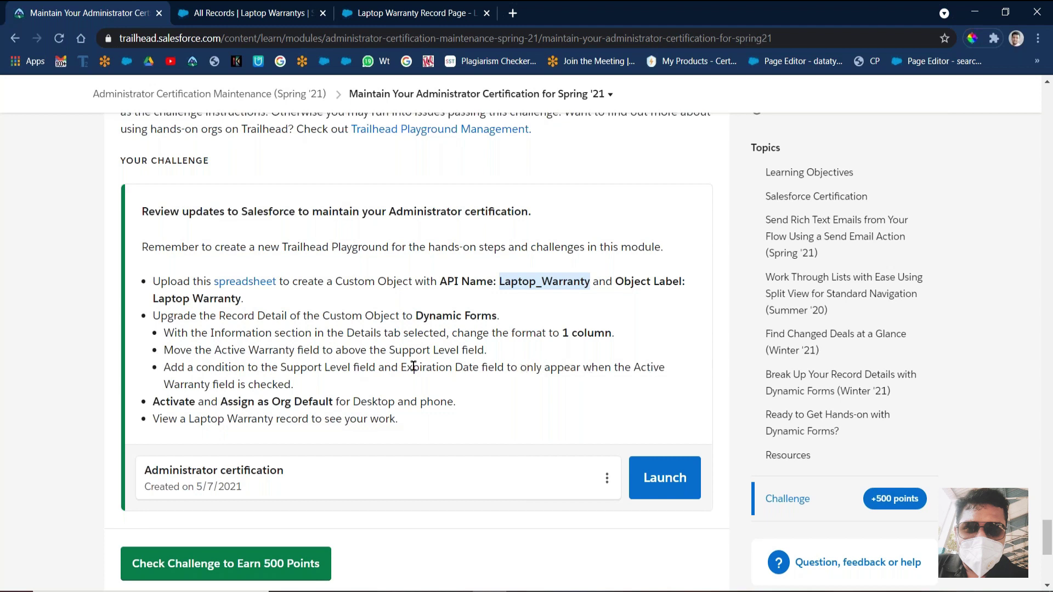
click(432, 18)
Give Support Level an advanced visibility filter: Record > Active Warranty Equal true.
click(345, 420)
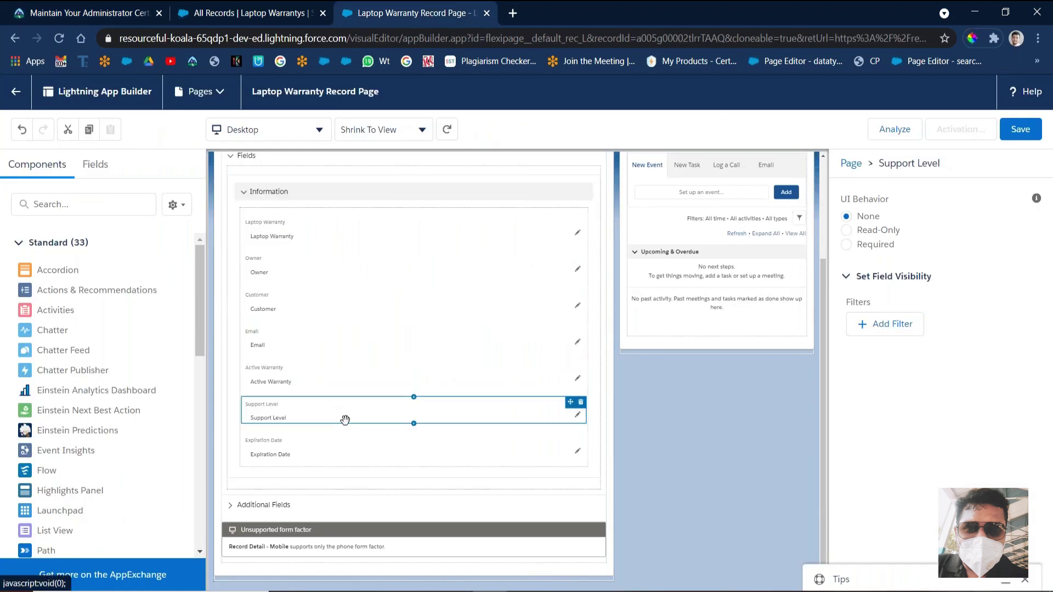
click(883, 326)
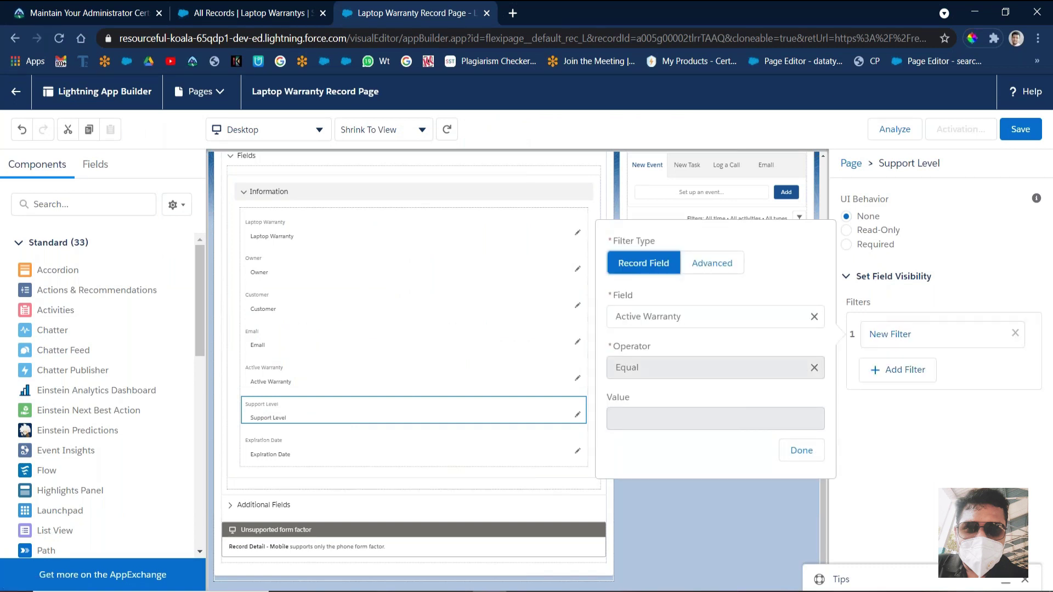
click(730, 268)
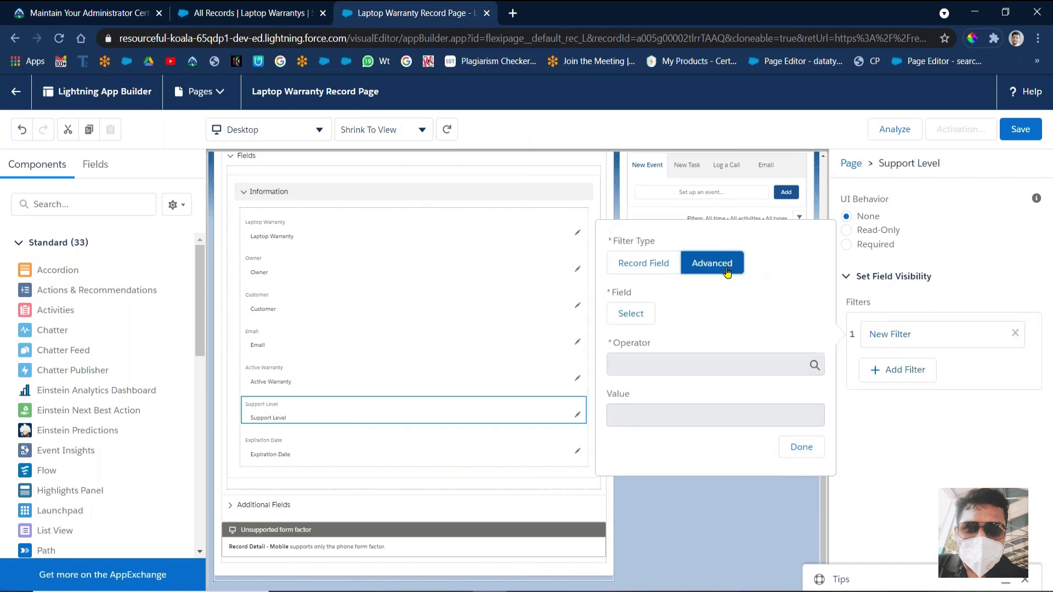
click(647, 313)
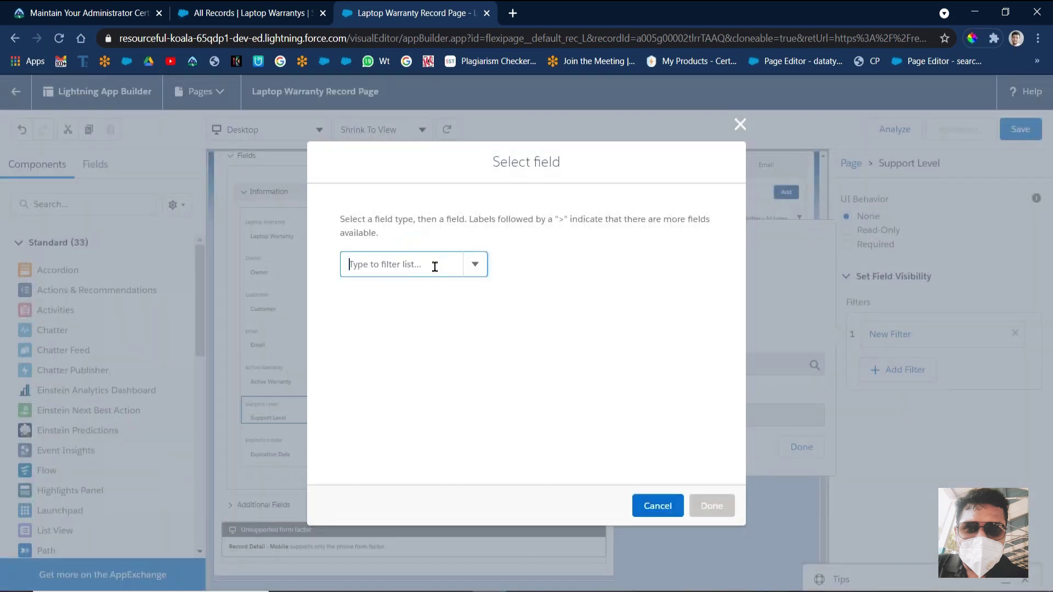
click(434, 265)
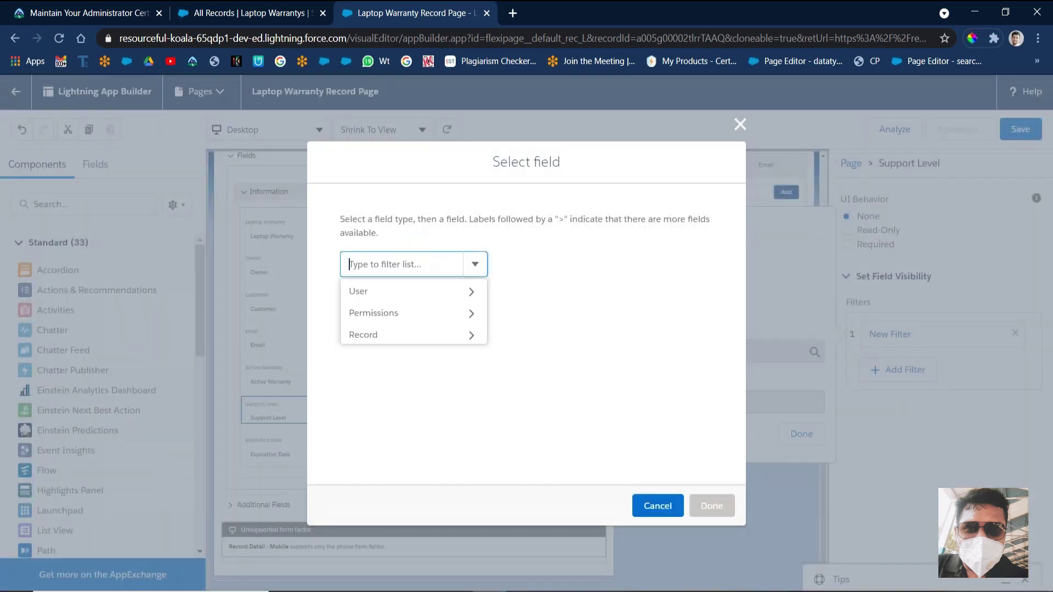
click(369, 335)
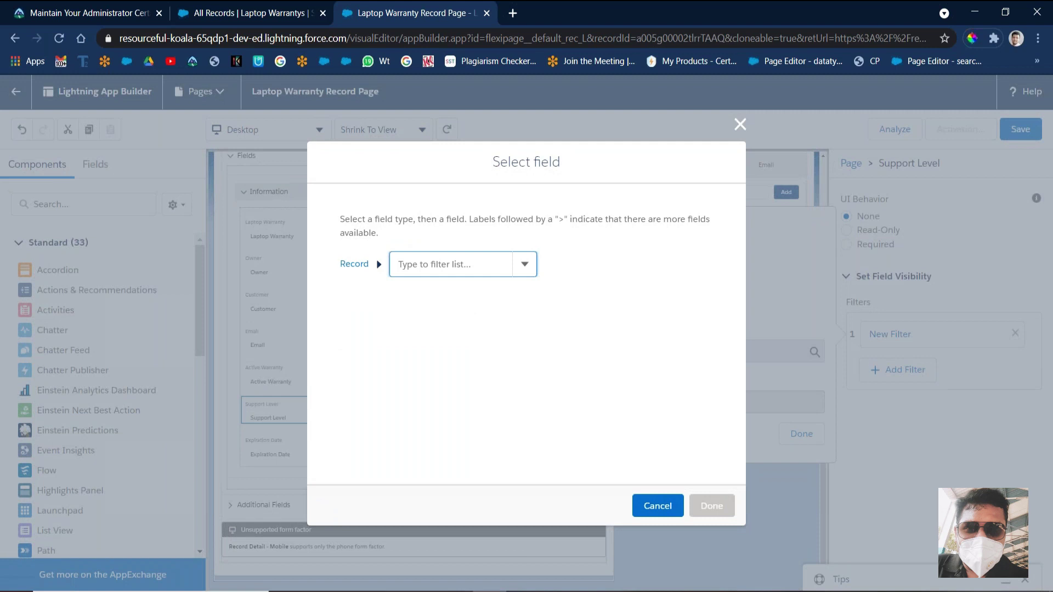
click(460, 266)
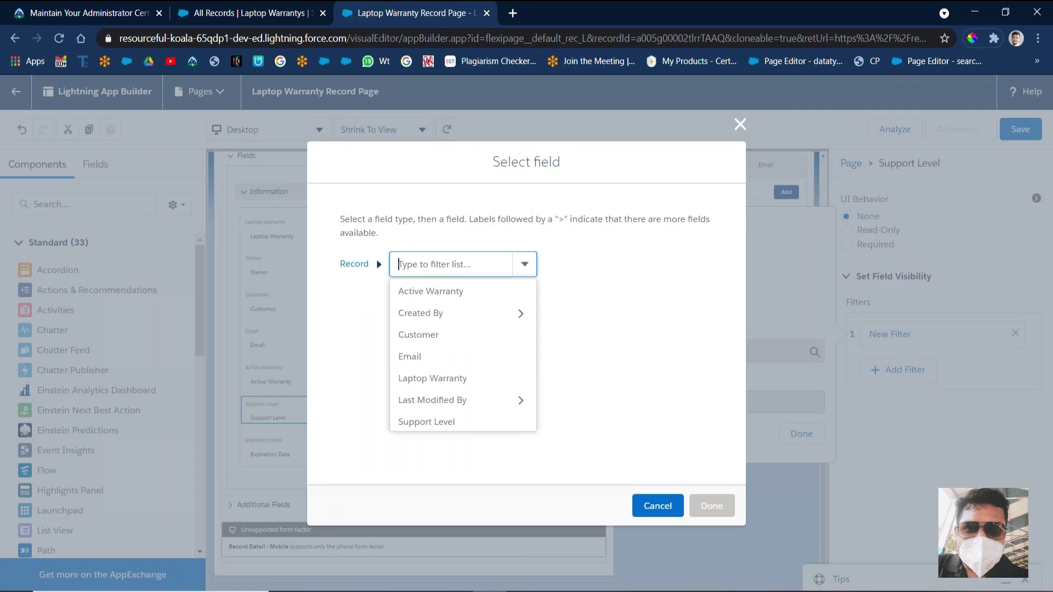
click(417, 292)
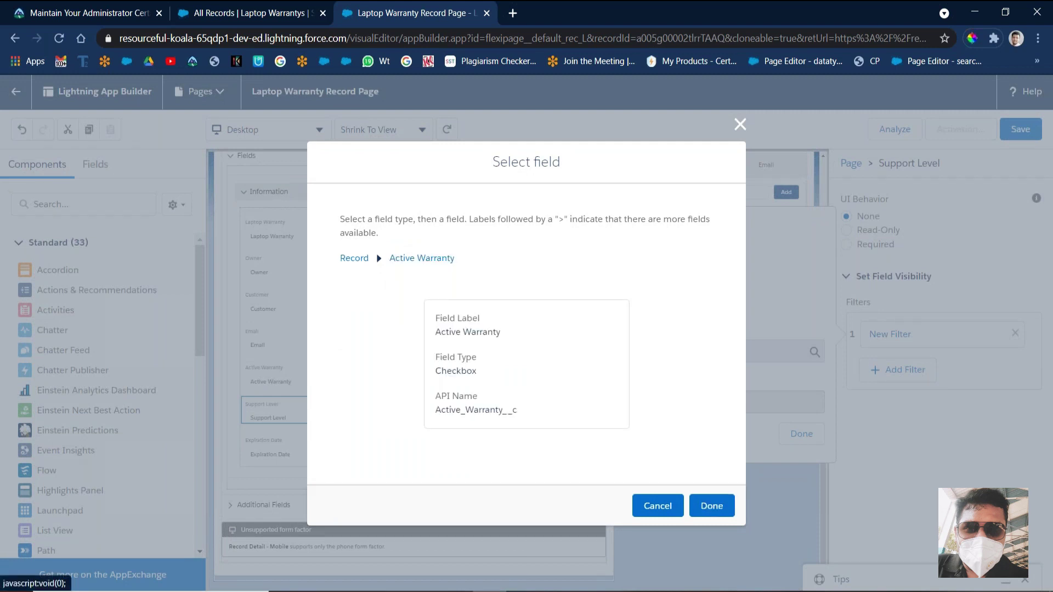
click(714, 509)
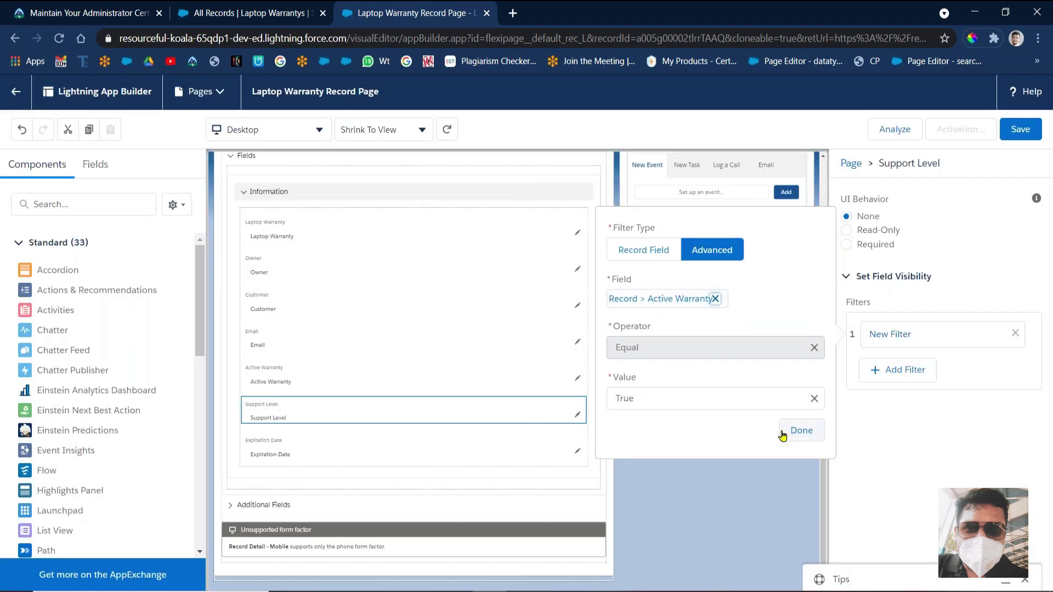
click(802, 432)
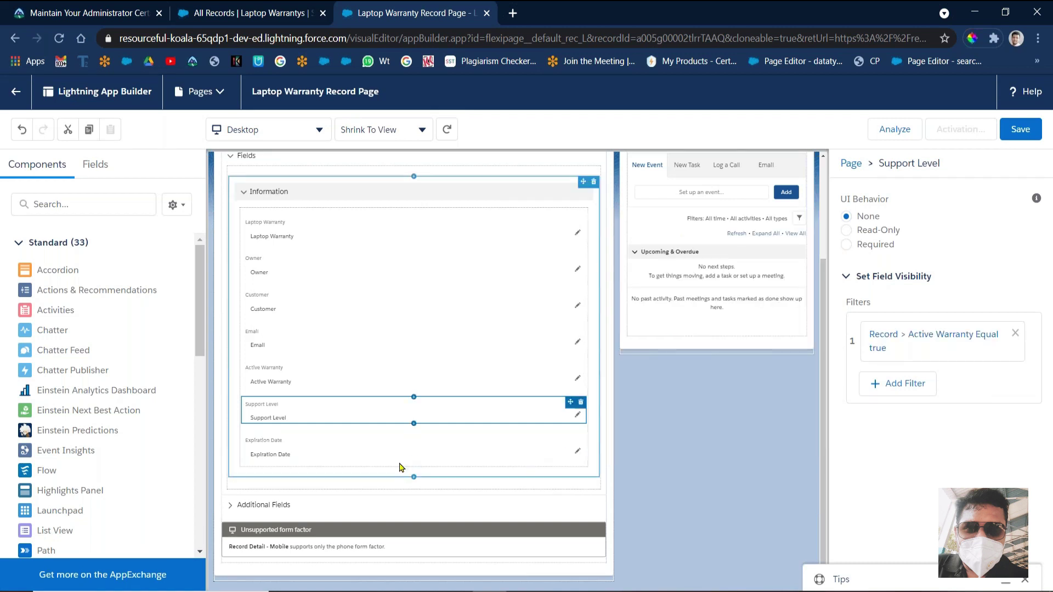
Add the same Record > Active Warranty Equal true visibility filter to Expiration Date.
click(338, 450)
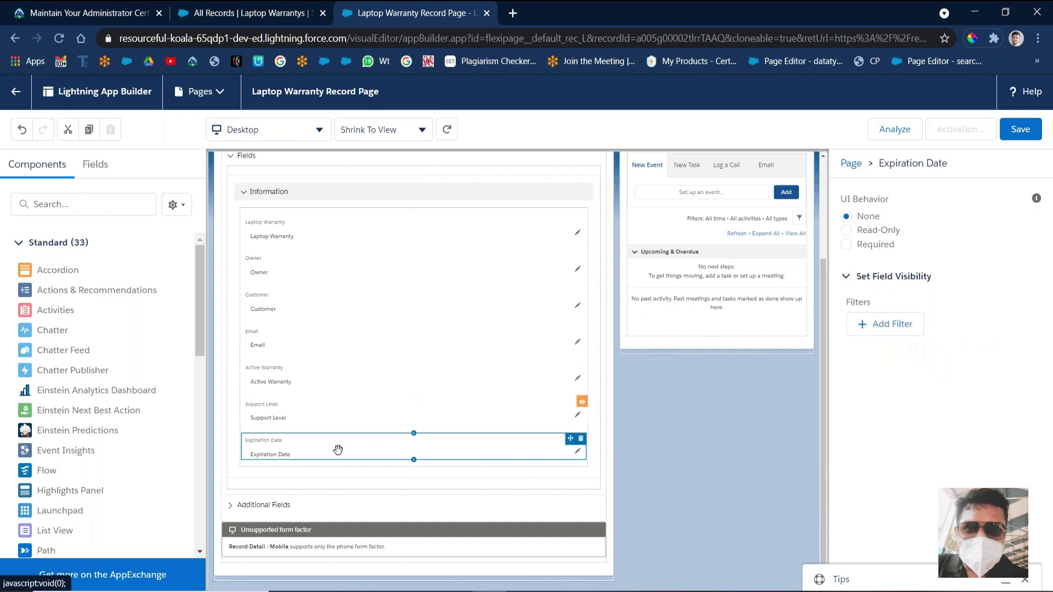
click(900, 329)
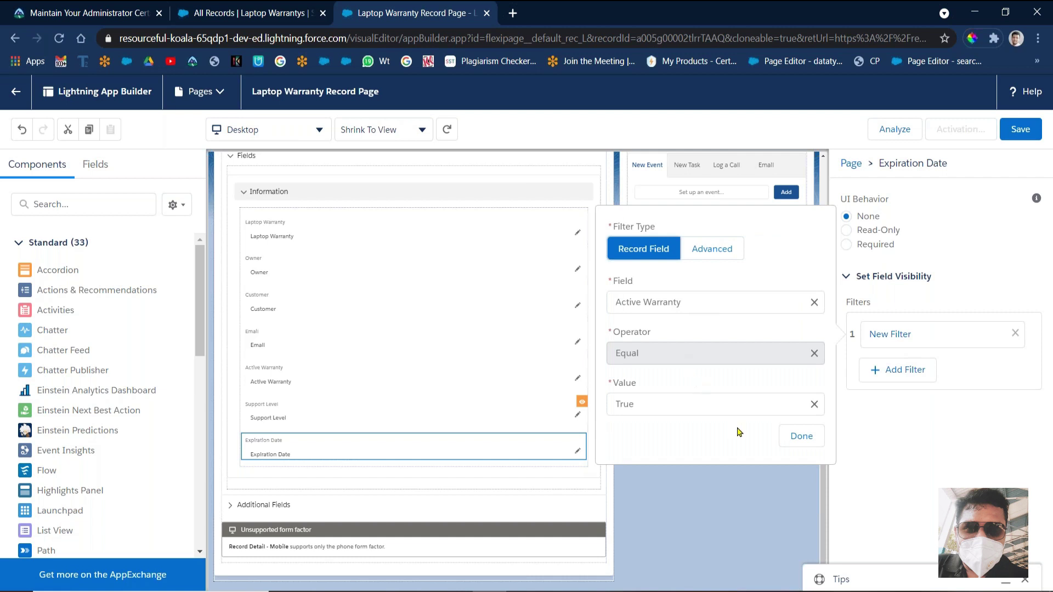
click(804, 438)
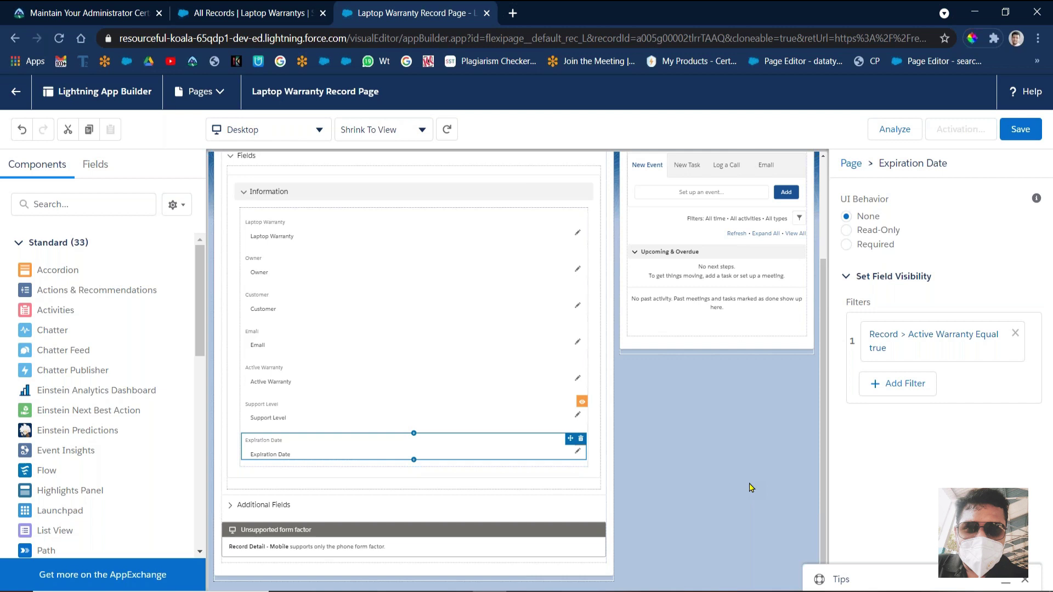
click(751, 487)
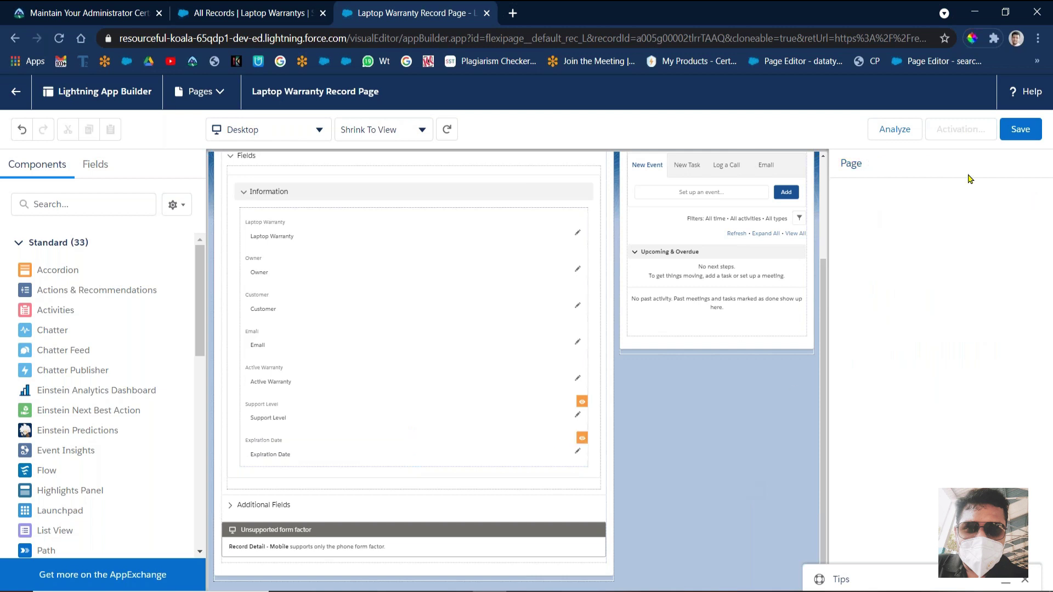
Save the Laptop Warranty Record Page, begin activation, and reread the Trailhead challenge.
click(1022, 131)
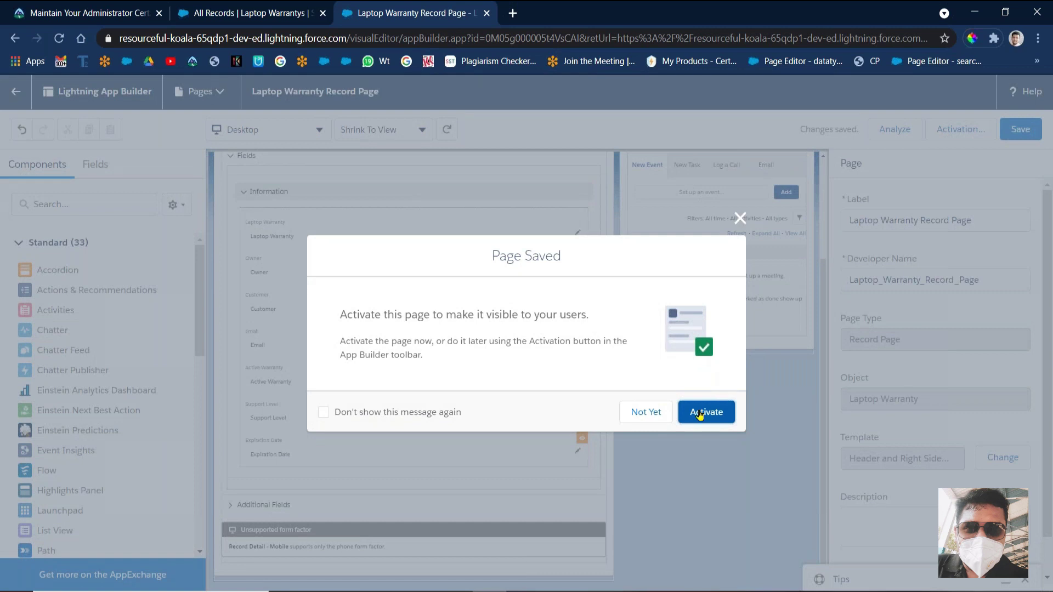
click(700, 413)
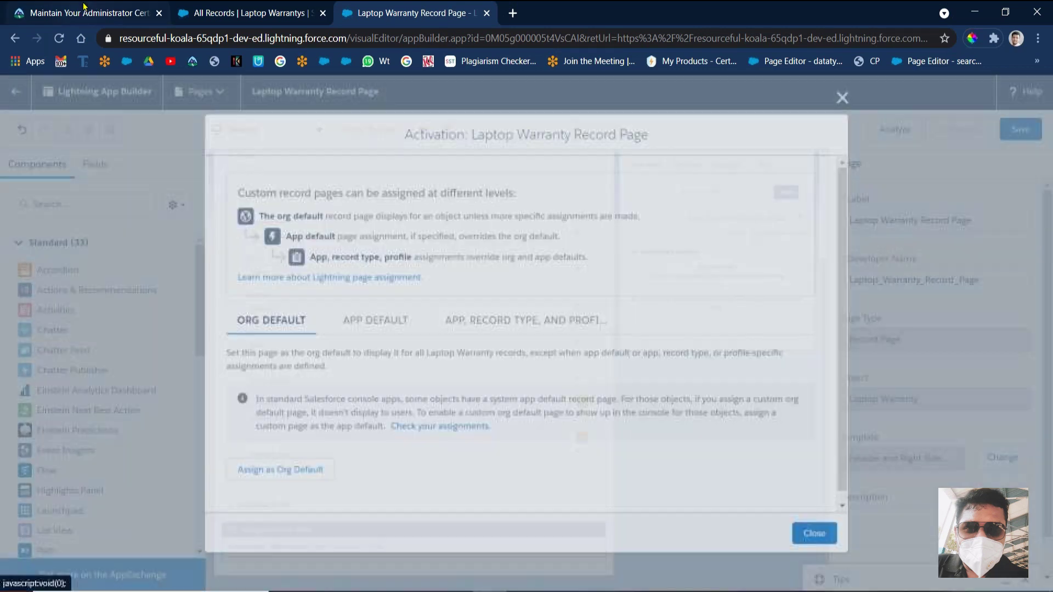
click(83, 12)
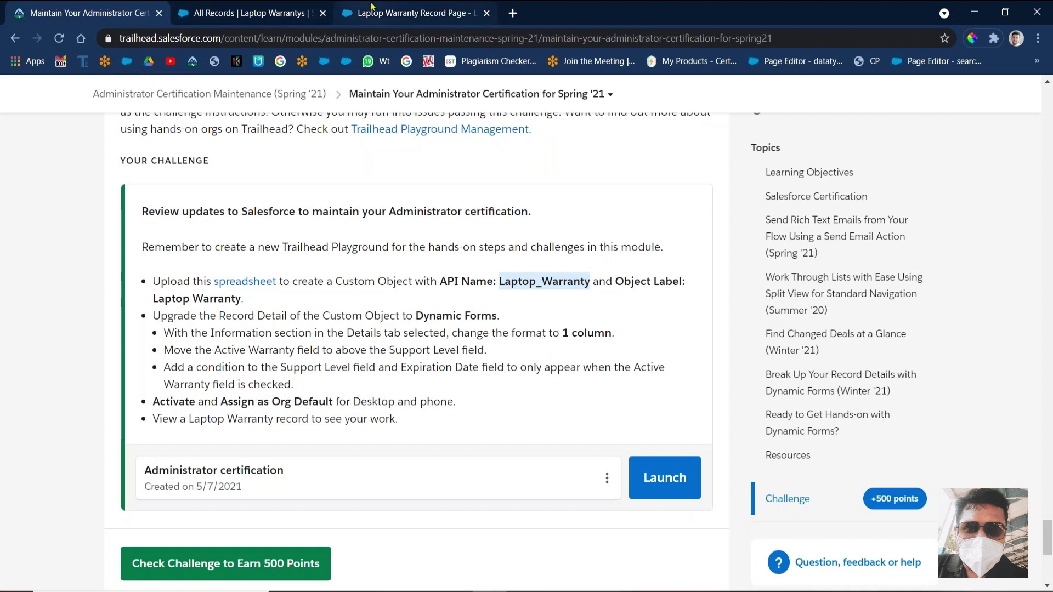
Assign the Laptop Warranty Record Page as org default for desktop and phone, then save the page.
click(395, 13)
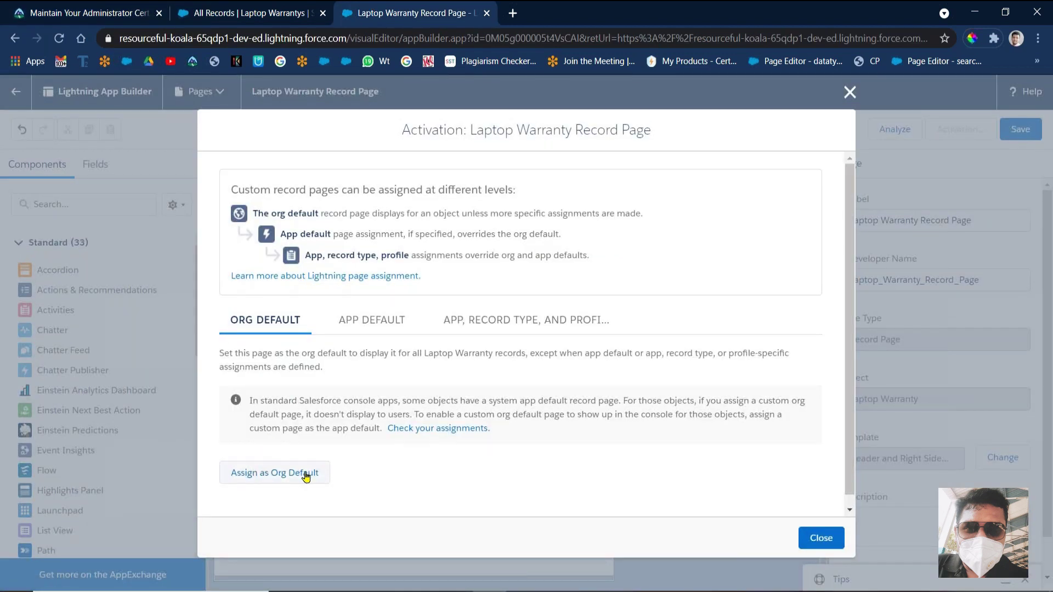
click(275, 475)
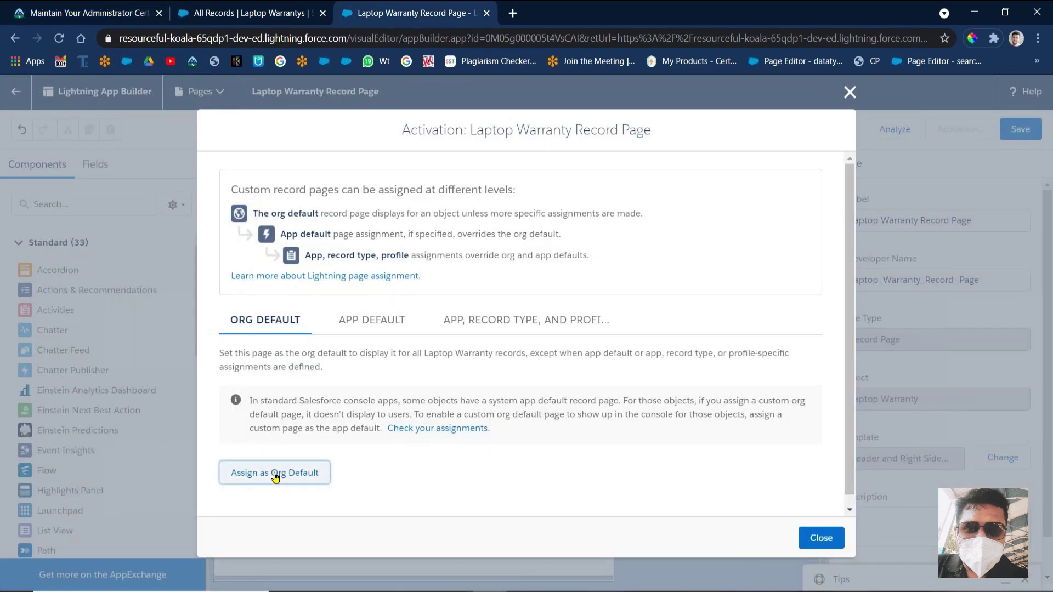
click(384, 369)
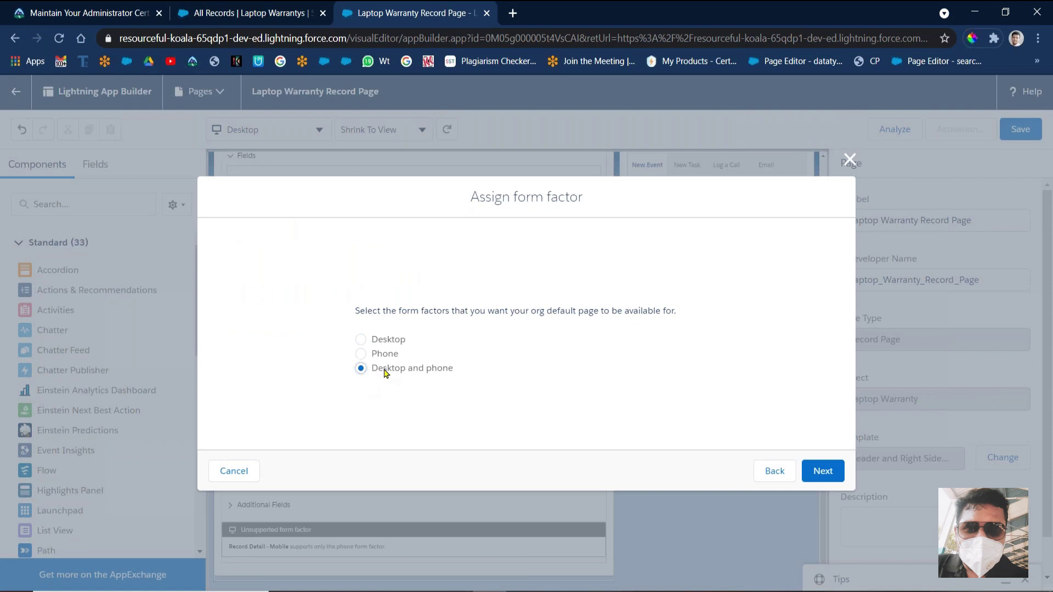
click(821, 471)
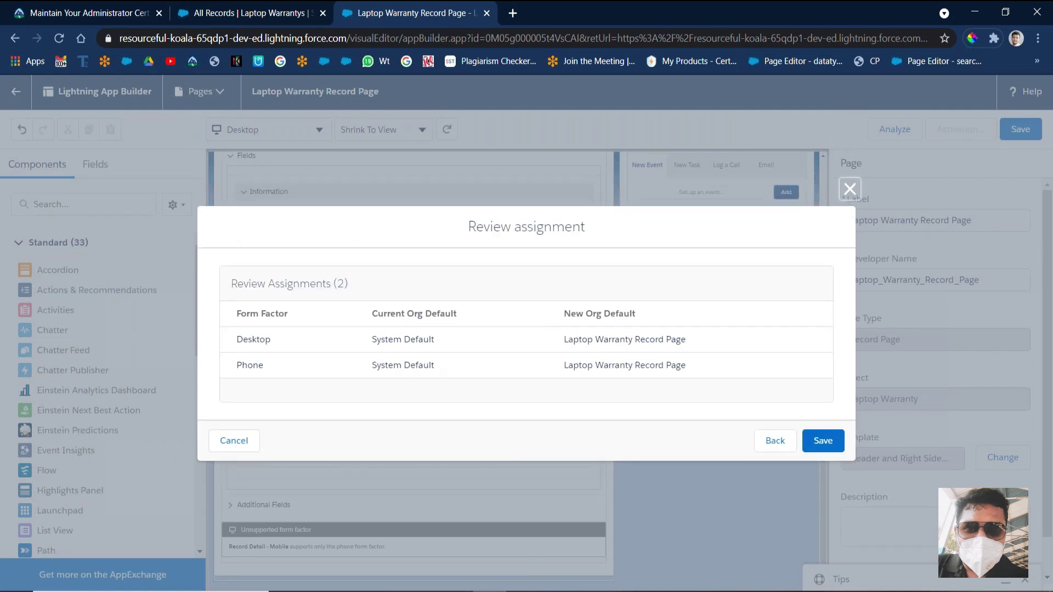
click(823, 447)
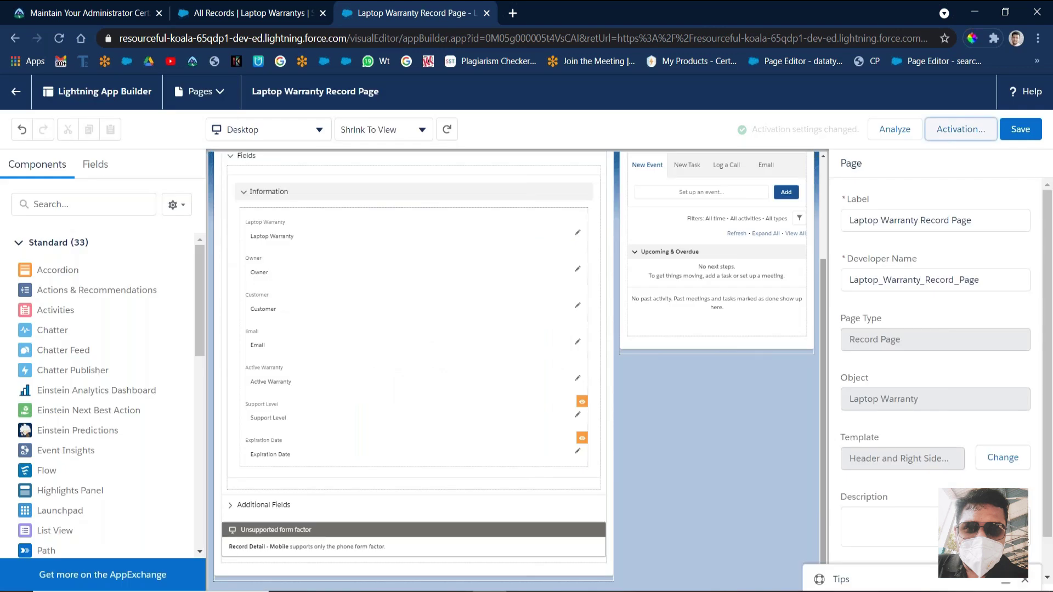
click(1021, 131)
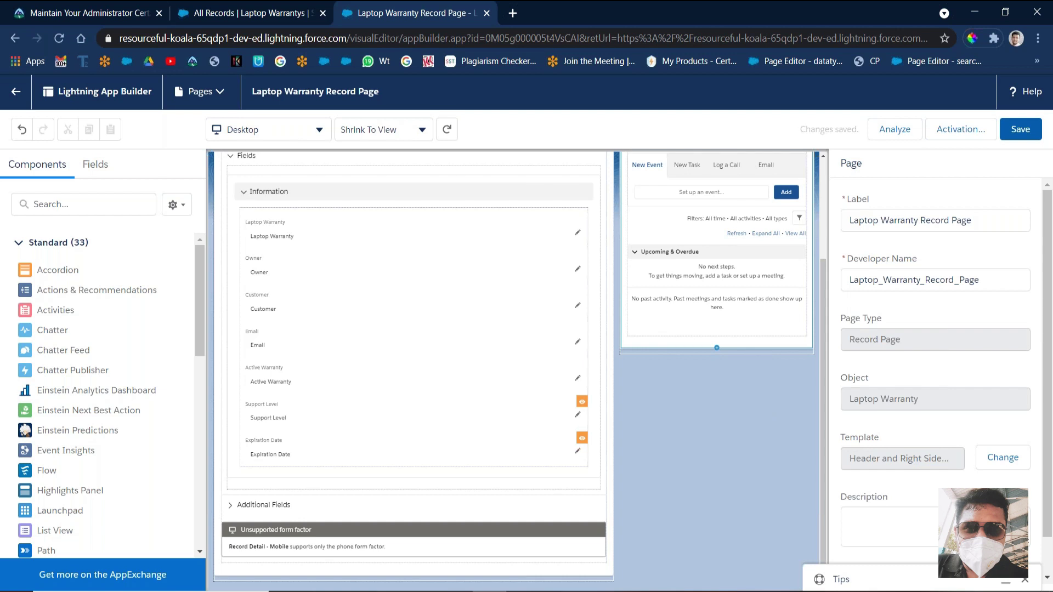
Open the first record from the Laptop Warrantys All Records list in a new tab.
click(222, 8)
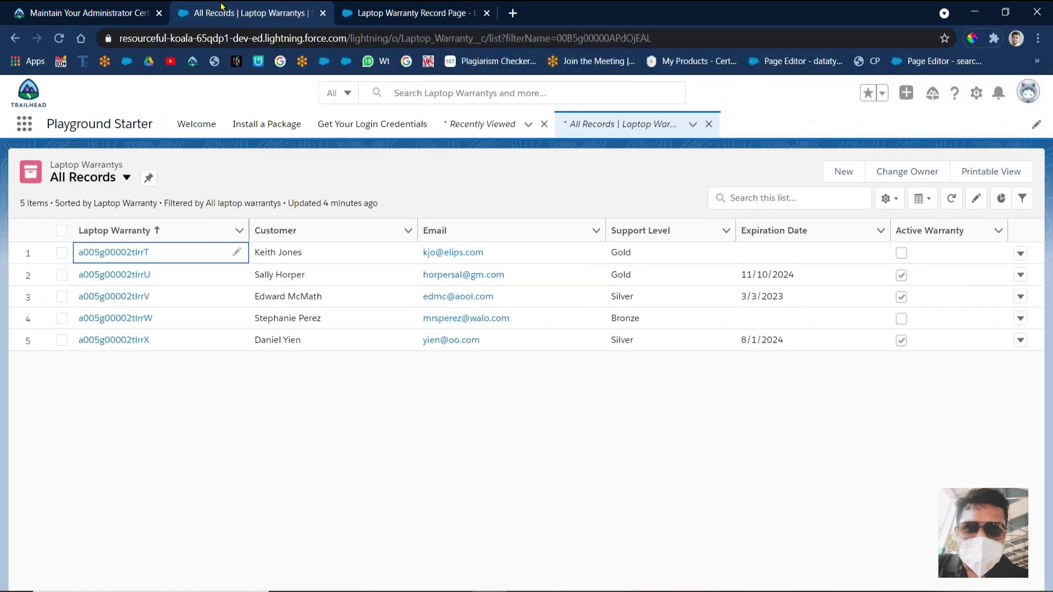
click(271, 470)
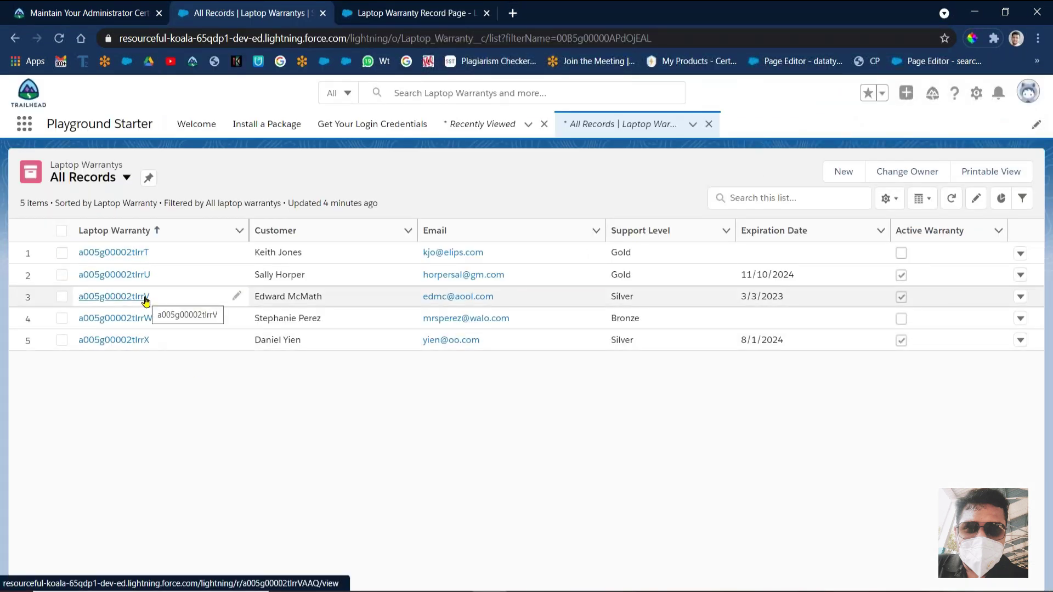
middle_click(108, 253)
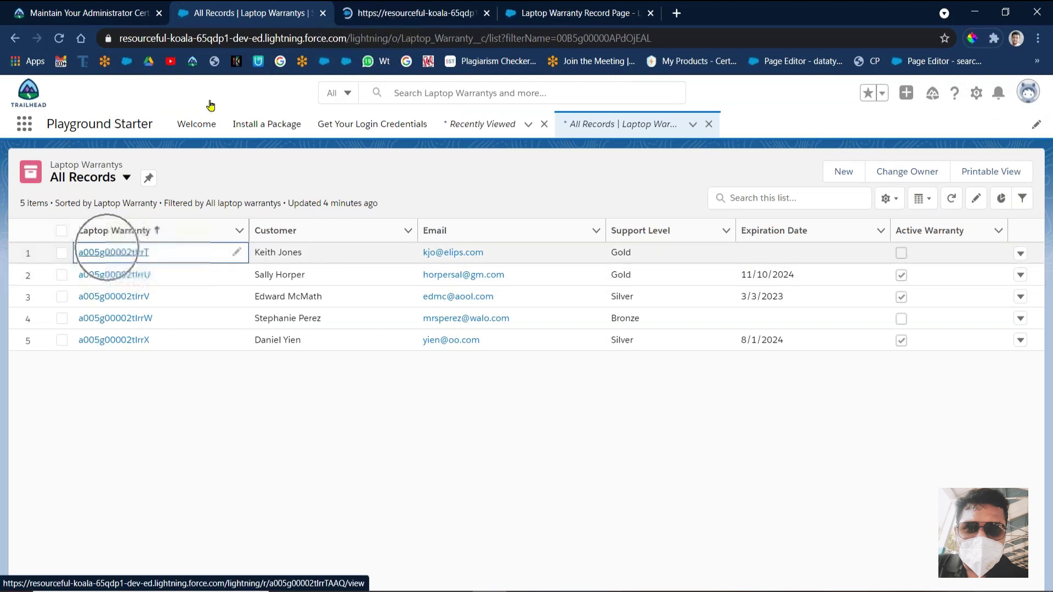
click(387, 12)
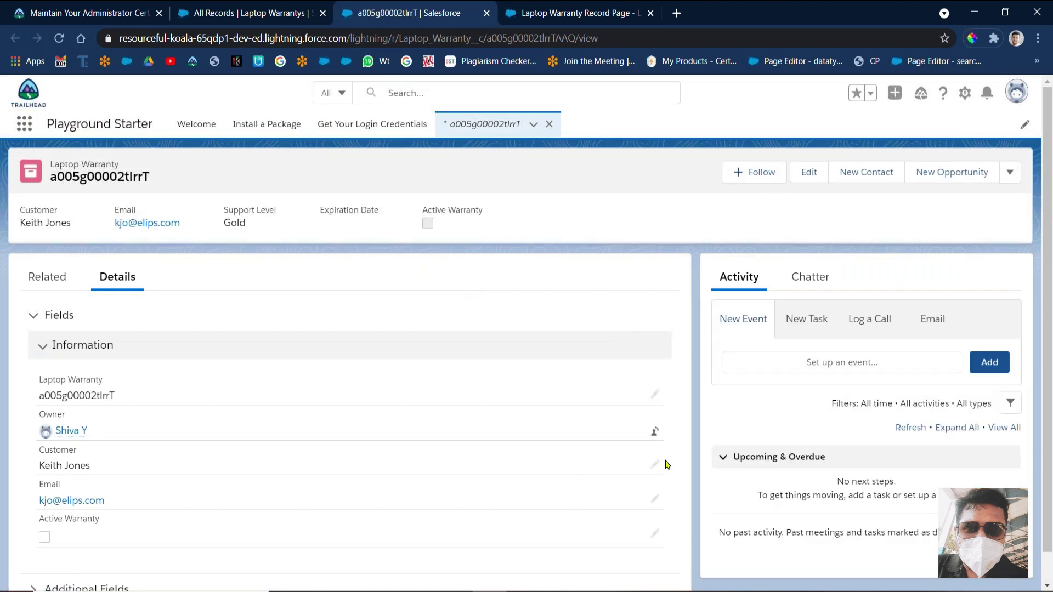
Toggle Active Warranty inline to confirm Support Level and Expiration Date show and hide, then return to the list.
scroll(1042, 340, down, 1)
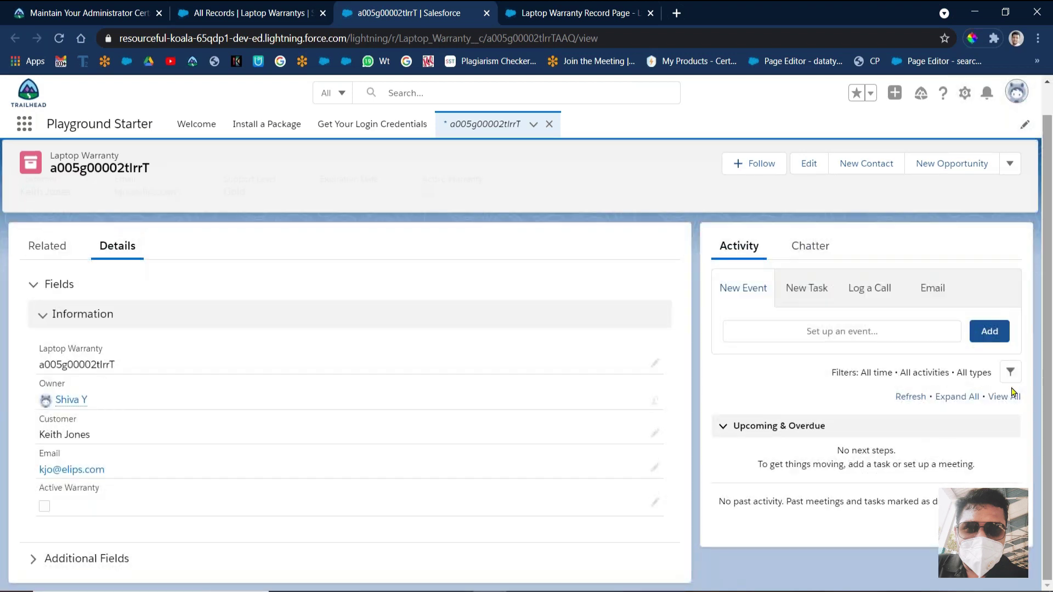
click(655, 502)
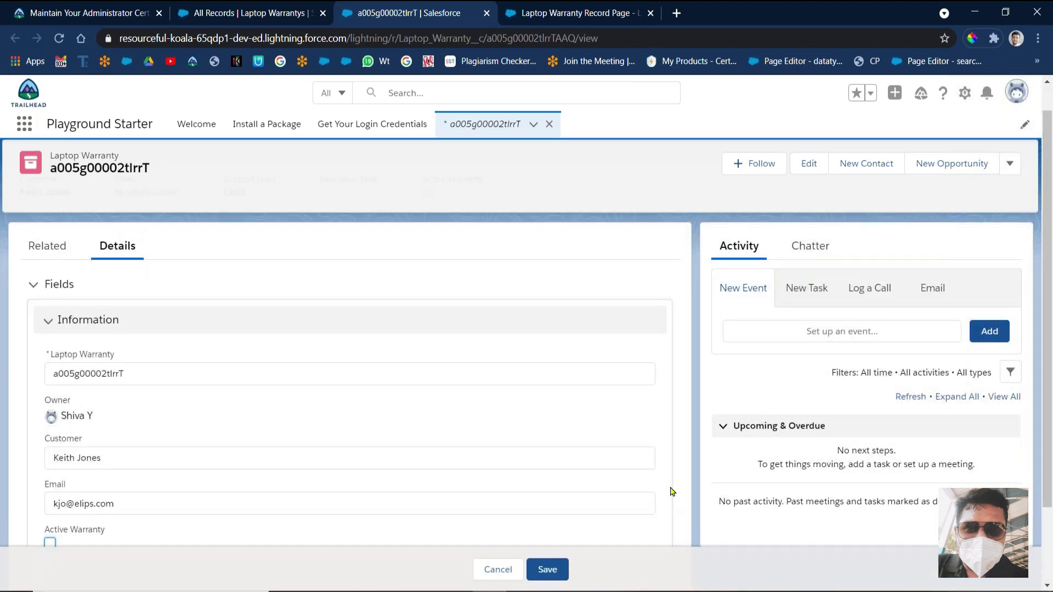
scroll(1050, 406, down, 2)
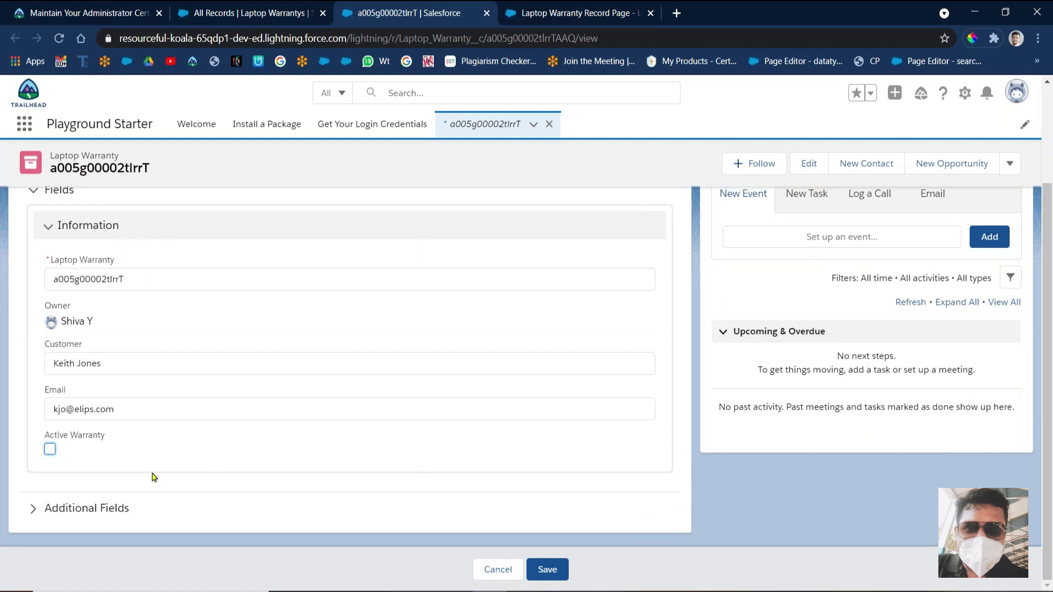
click(50, 450)
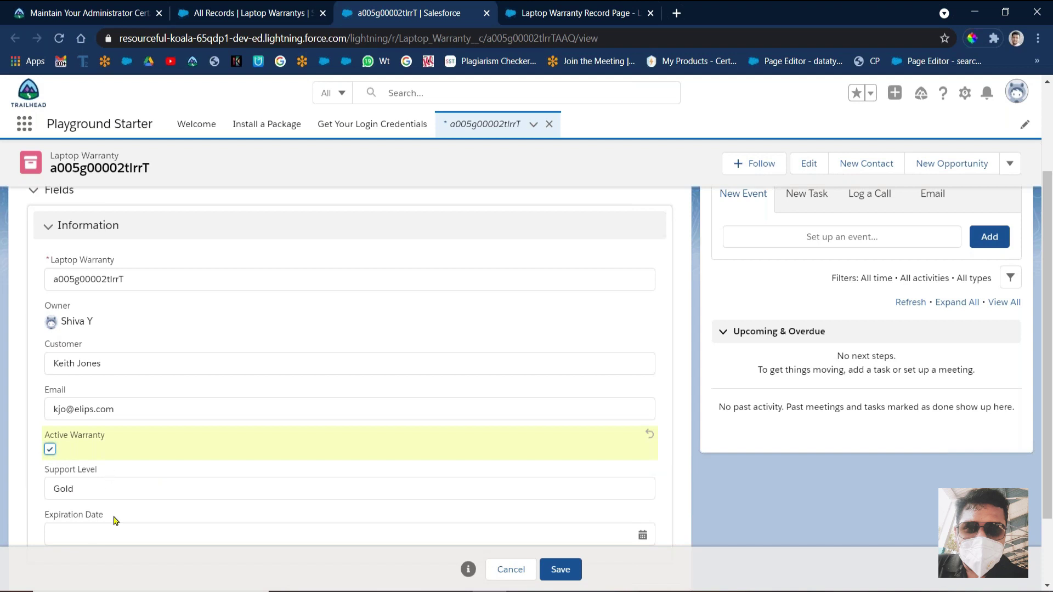
click(50, 449)
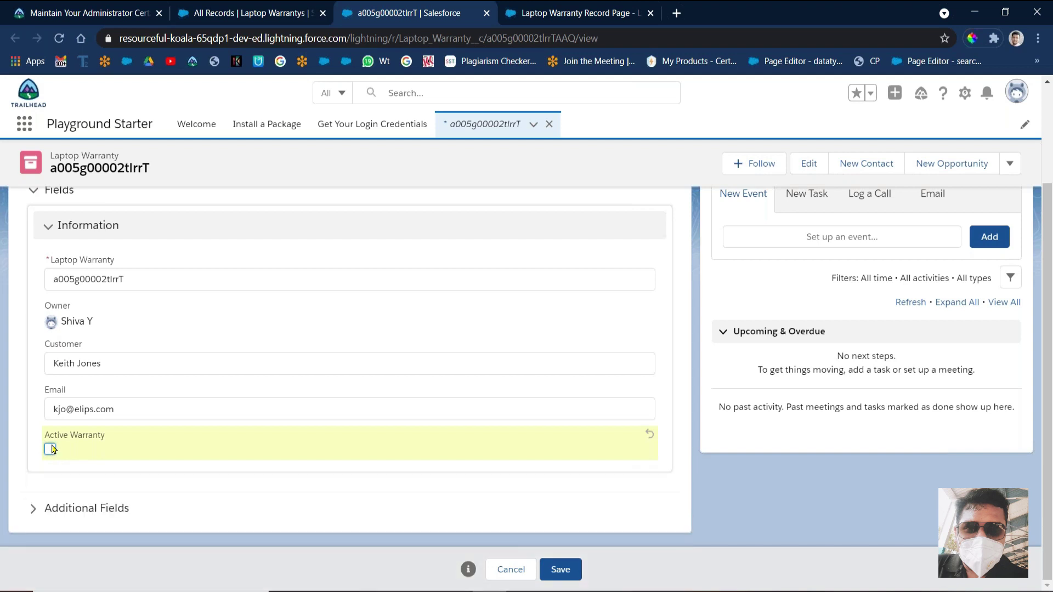
click(49, 450)
click(50, 449)
click(268, 7)
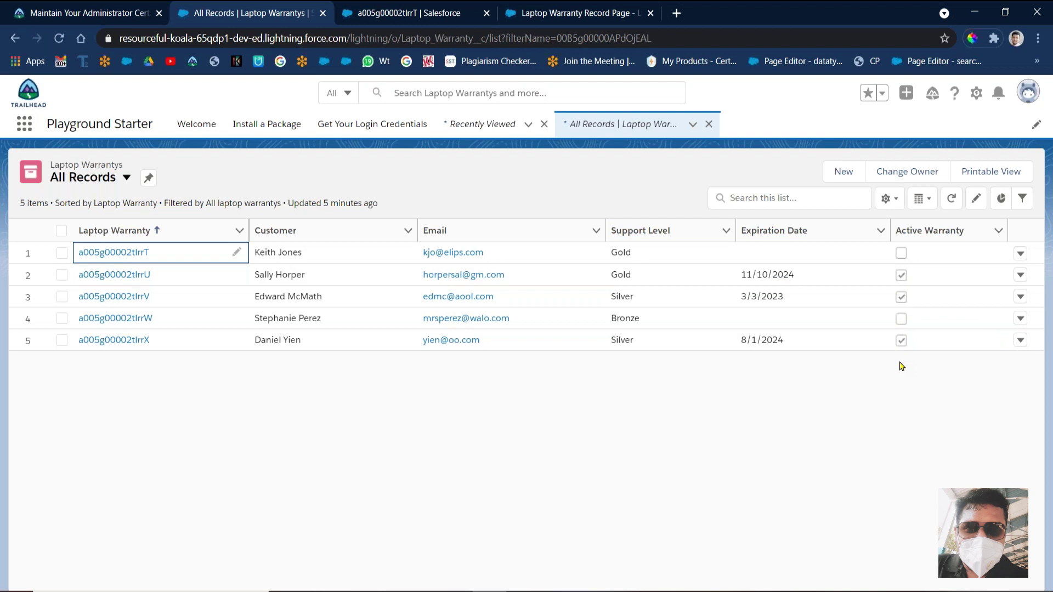
Toggle Active Warranty on the second warranty record, then run Check Challenge for the 500 points.
click(121, 276)
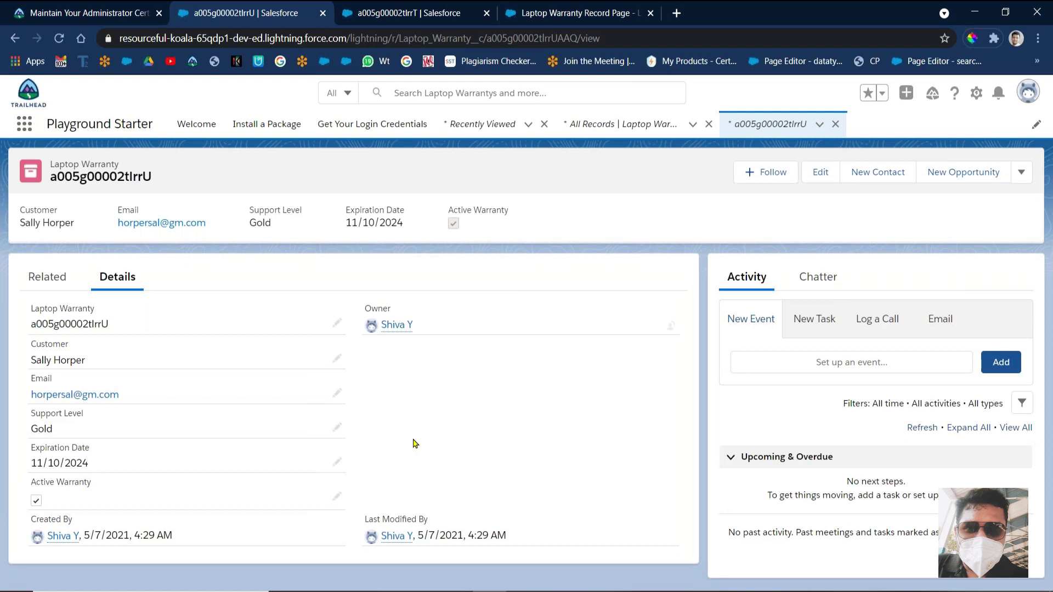
click(336, 497)
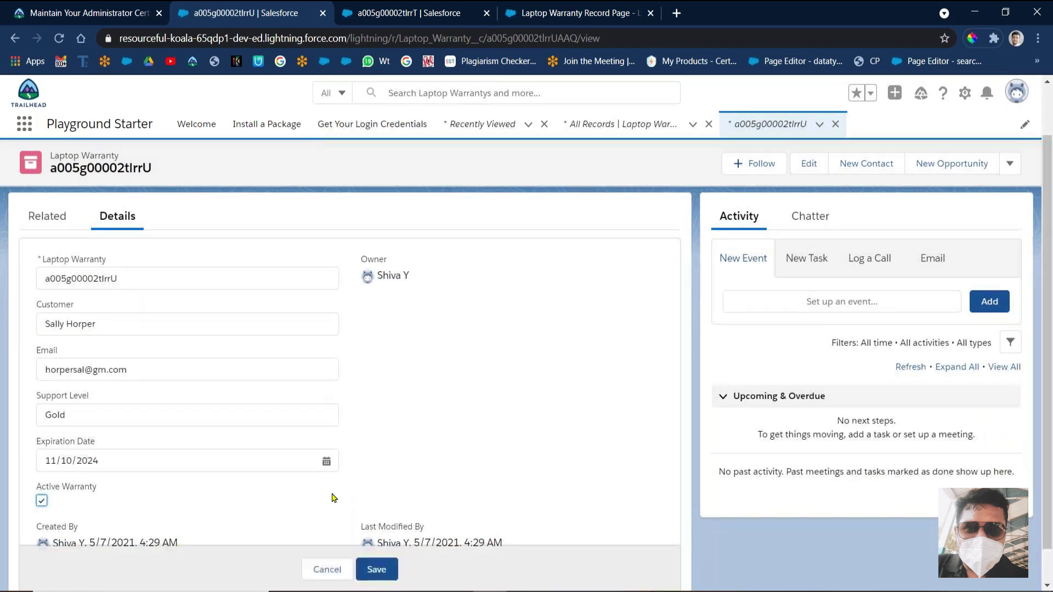
scroll(1047, 390, down, 1)
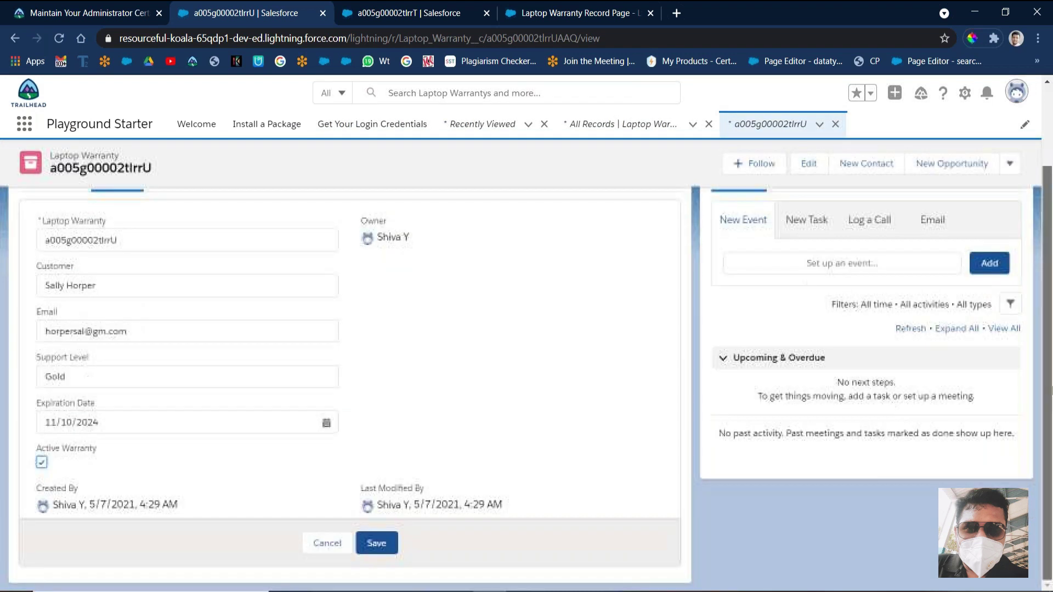
click(42, 463)
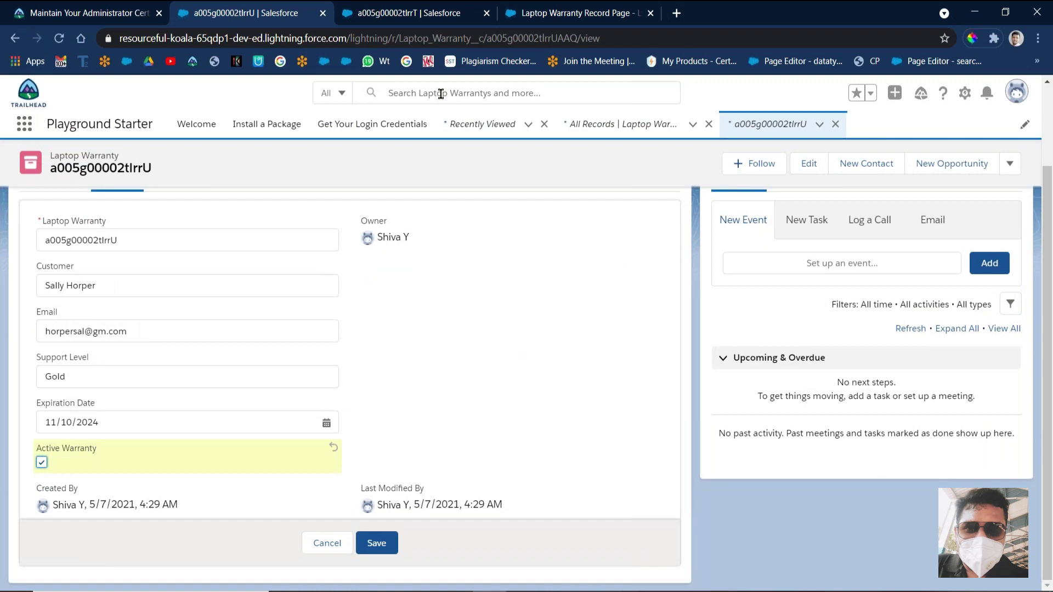
click(106, 8)
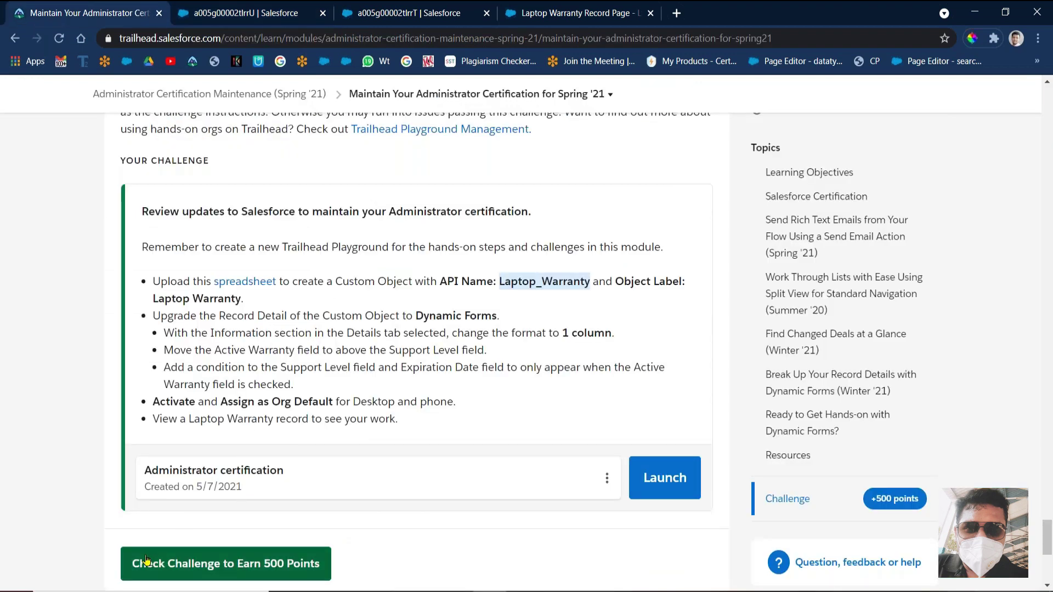
click(178, 563)
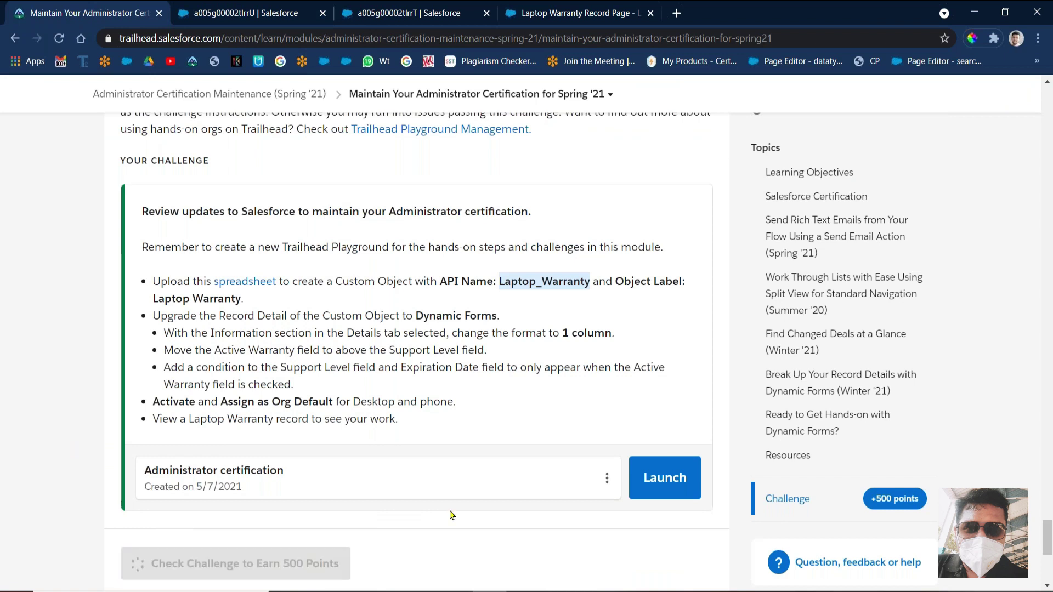